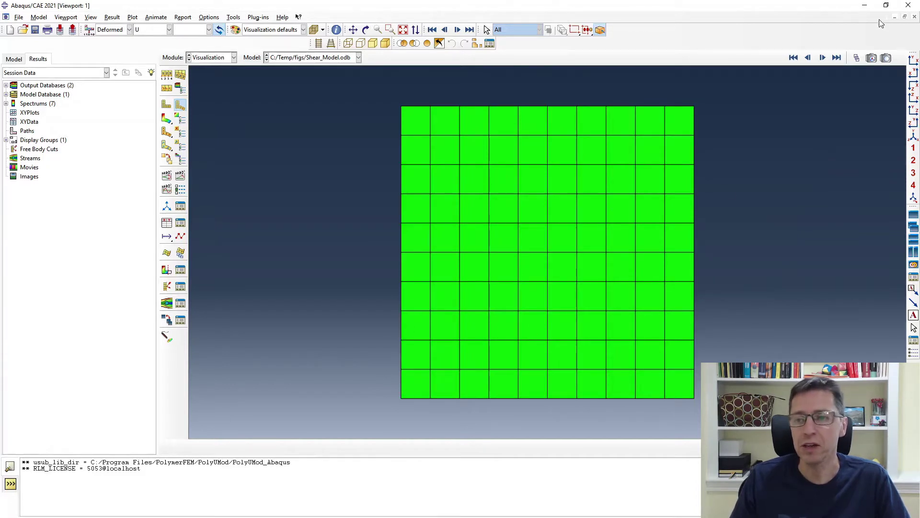
Jump to the last frame so Shear_Model.odb shows the mesh sheared into a parallelogram
{"action": "left_click", "coordinate": [836, 58]}
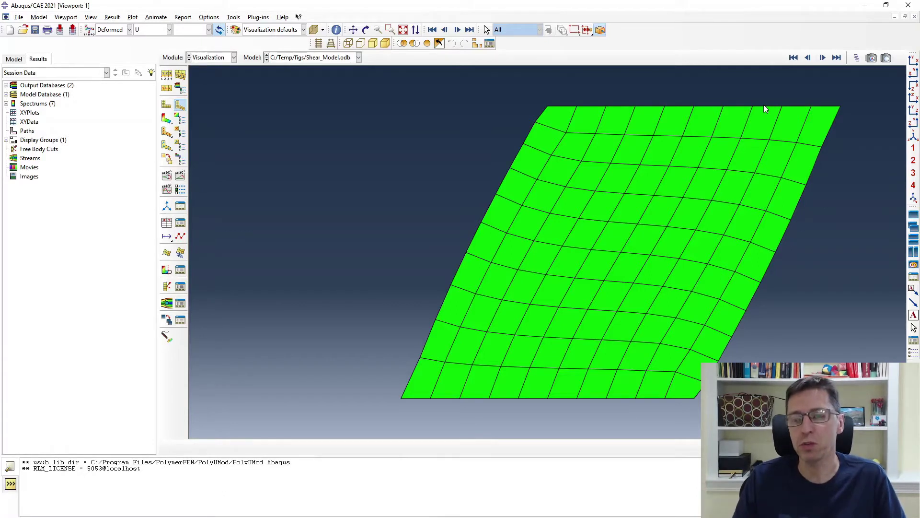
Return the Shear_Model.odb animation to the first, undeformed frame
{"action": "left_click", "coordinate": [790, 58]}
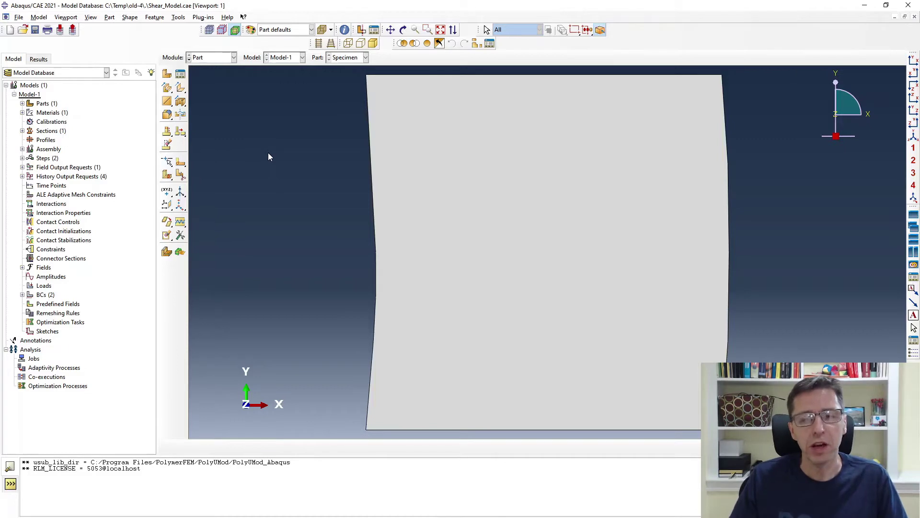
Expand Parts > Specimen > Features > Shell planar-1 in the model tree and select Section Sketch
{"action": "scroll", "coordinate": [344, 272], "scroll_direction": "down", "scroll_amount": 2}
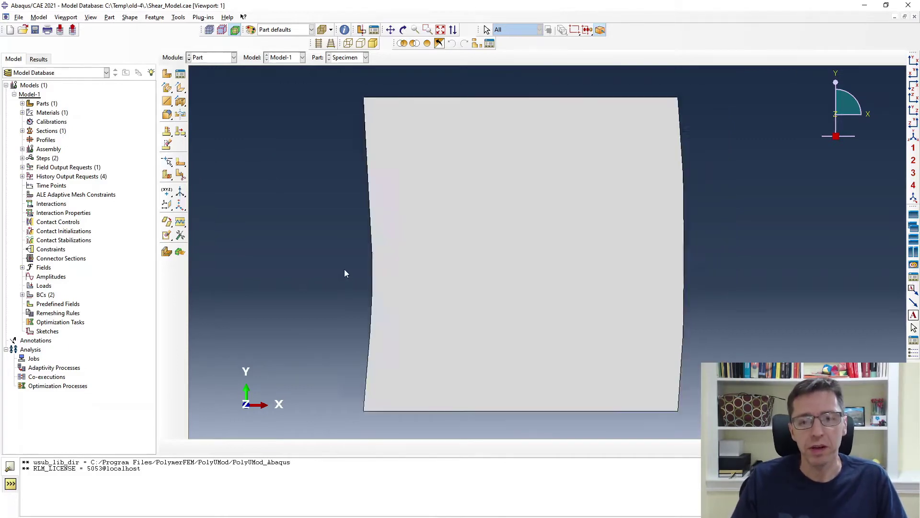
{"action": "scroll", "coordinate": [345, 273], "scroll_direction": "down", "scroll_amount": 1}
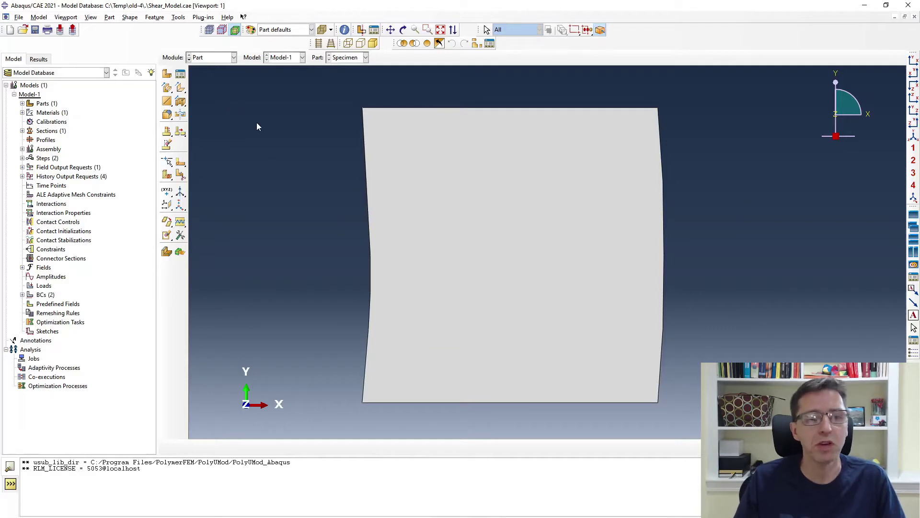
{"action": "left_click", "coordinate": [22, 103]}
{"action": "left_click", "coordinate": [30, 113]}
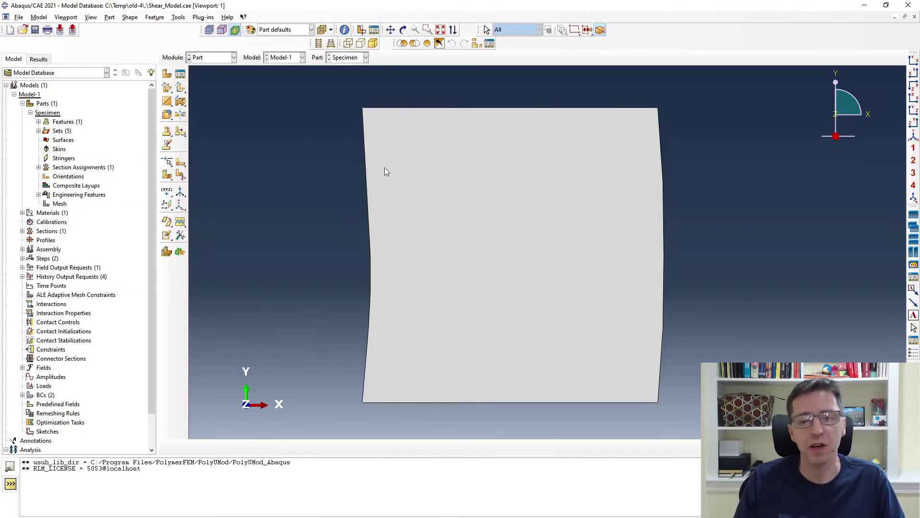
{"action": "left_click", "coordinate": [39, 122]}
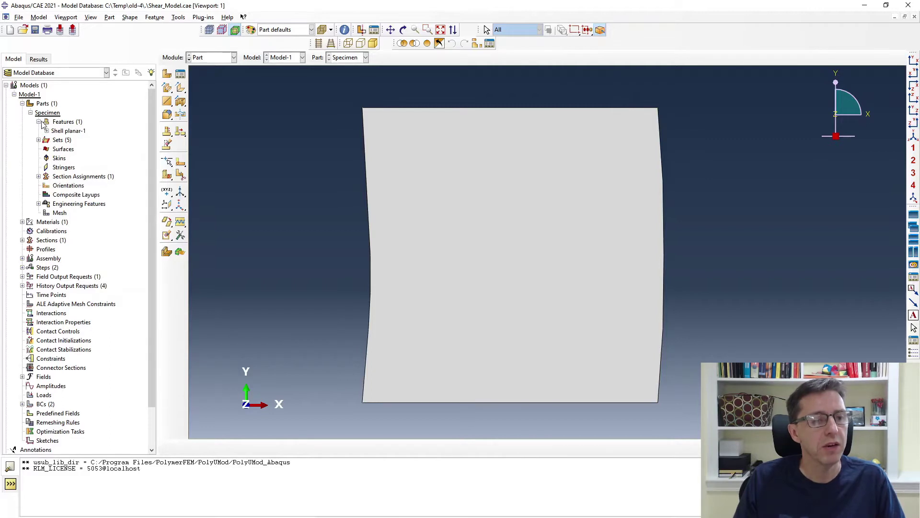
{"action": "left_click", "coordinate": [47, 131]}
{"action": "left_click", "coordinate": [62, 140]}
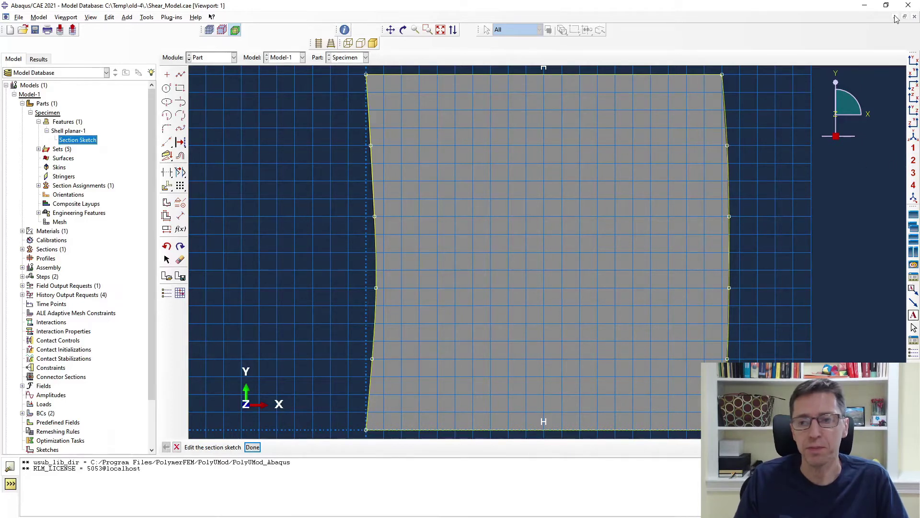
Bring Notepad++ with Create_FE_Model_Script.py to the front
{"action": "key", "text": "alt+Tab"}
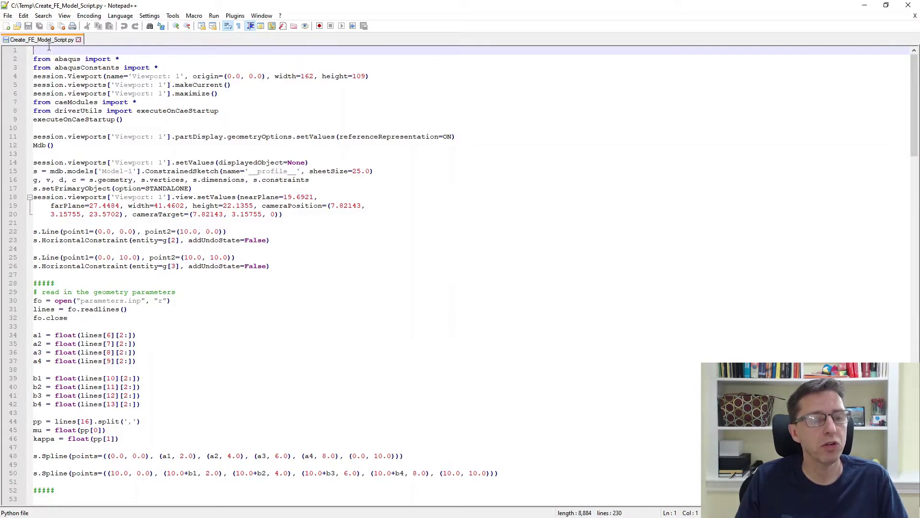
{"action": "scroll", "coordinate": [309, 202], "scroll_direction": "down", "scroll_amount": 17}
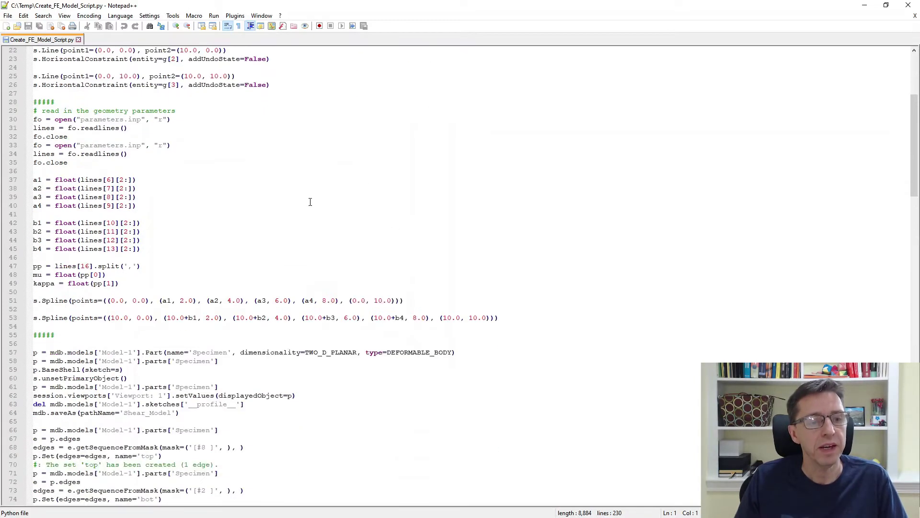
{"action": "scroll", "coordinate": [309, 202], "scroll_direction": "down", "scroll_amount": 17}
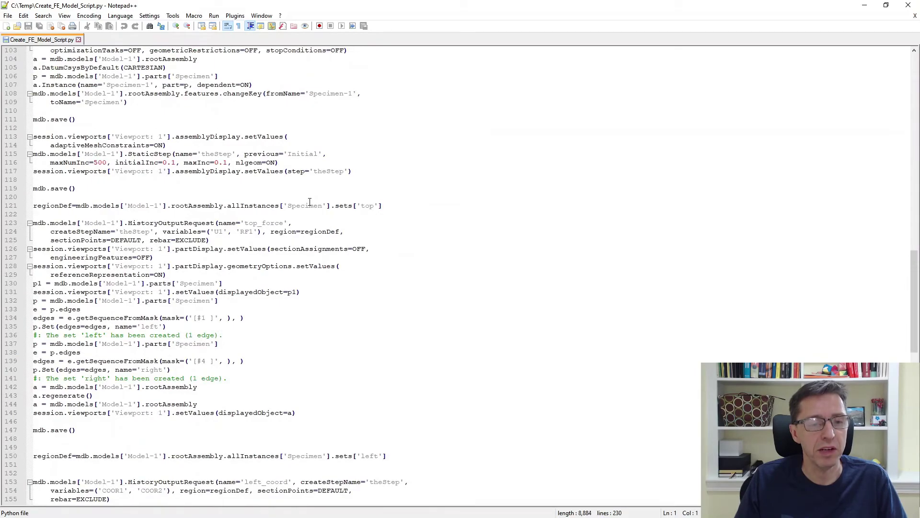
{"action": "scroll", "coordinate": [310, 201], "scroll_direction": "down", "scroll_amount": 20}
{"action": "scroll", "coordinate": [309, 202], "scroll_direction": "up", "scroll_amount": 15}
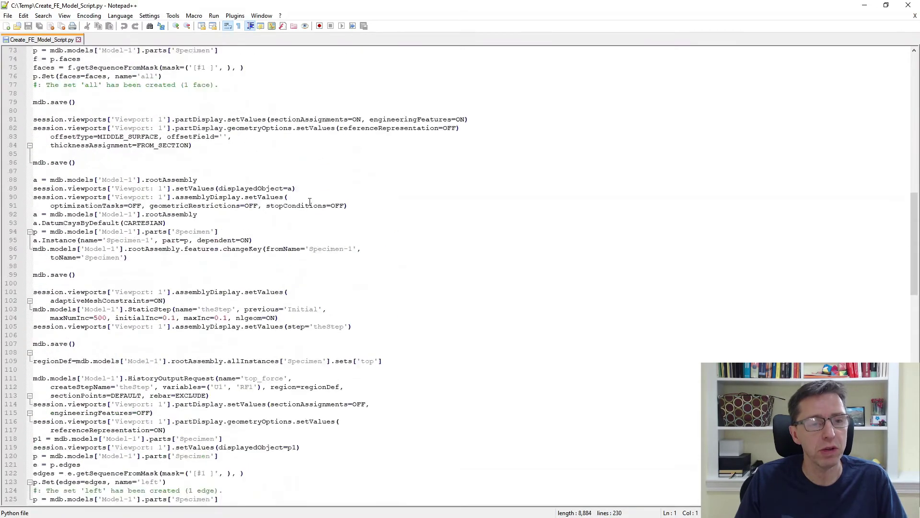
{"action": "scroll", "coordinate": [309, 202], "scroll_direction": "up", "scroll_amount": 20}
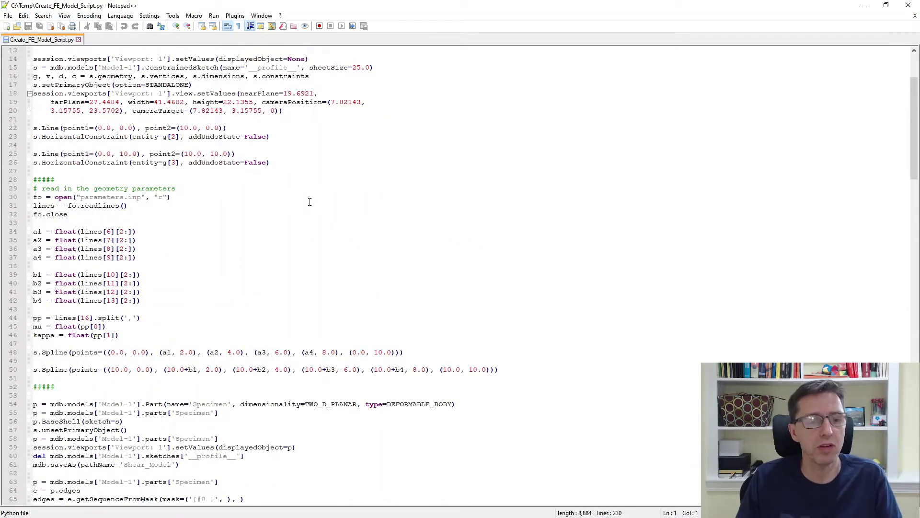
{"action": "scroll", "coordinate": [309, 202], "scroll_direction": "up", "scroll_amount": 4}
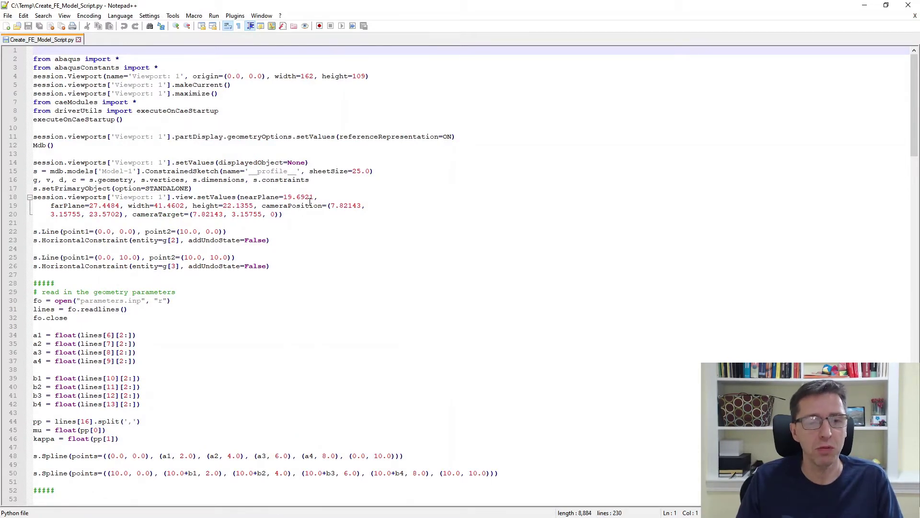
{"action": "scroll", "coordinate": [398, 240], "scroll_direction": "down", "scroll_amount": 5}
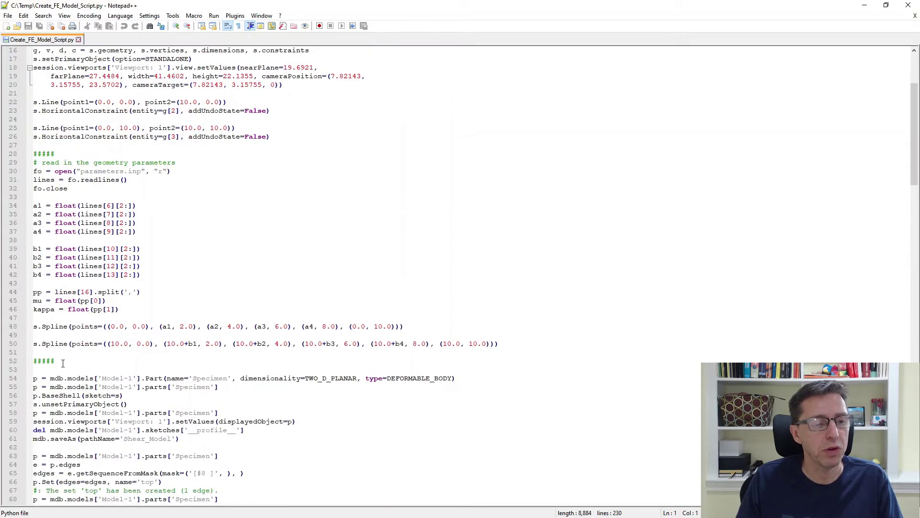
{"action": "left_click_drag", "start_coordinate": [63, 363], "coordinate": [38, 160]}
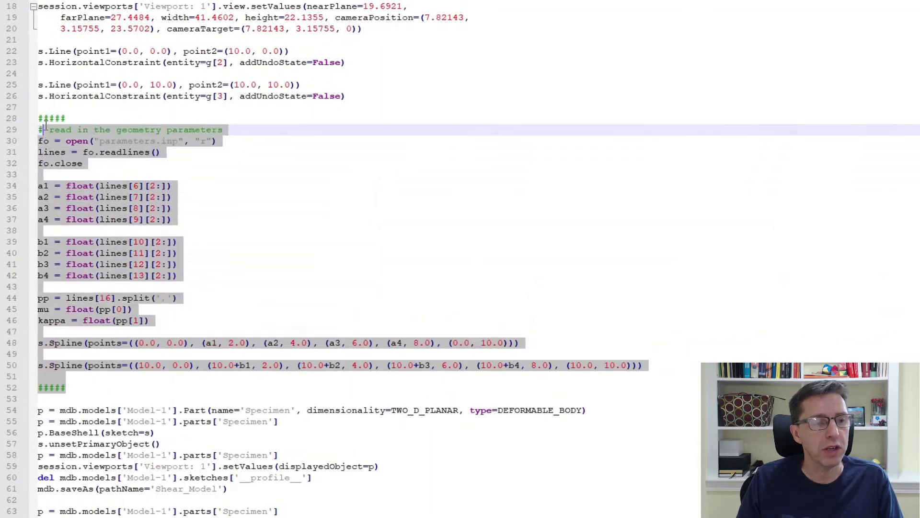
{"action": "left_click_drag", "start_coordinate": [45, 127], "coordinate": [41, 107]}
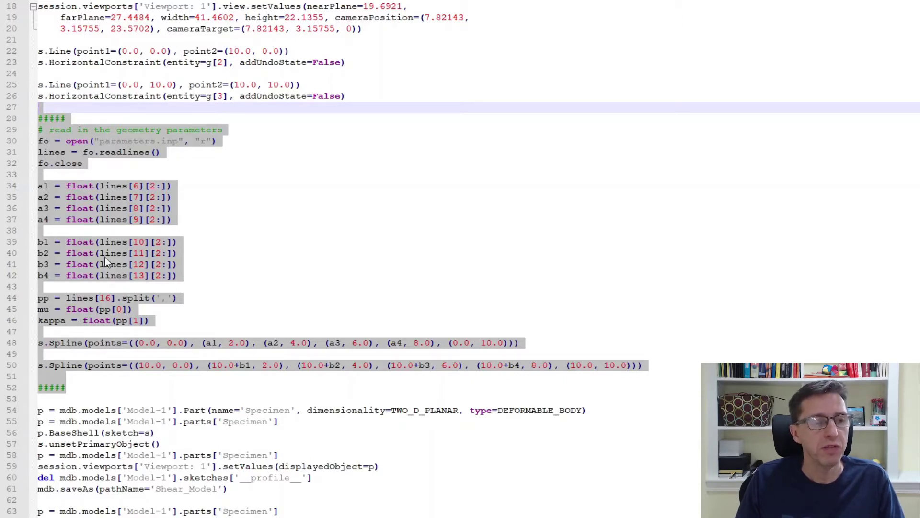
{"action": "left_click", "coordinate": [95, 143]}
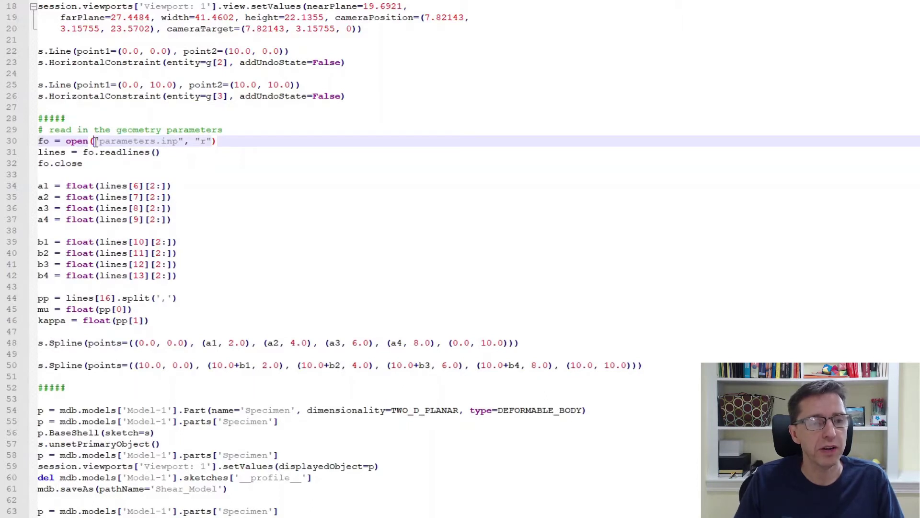
{"action": "triple_click", "coordinate": [95, 142]}
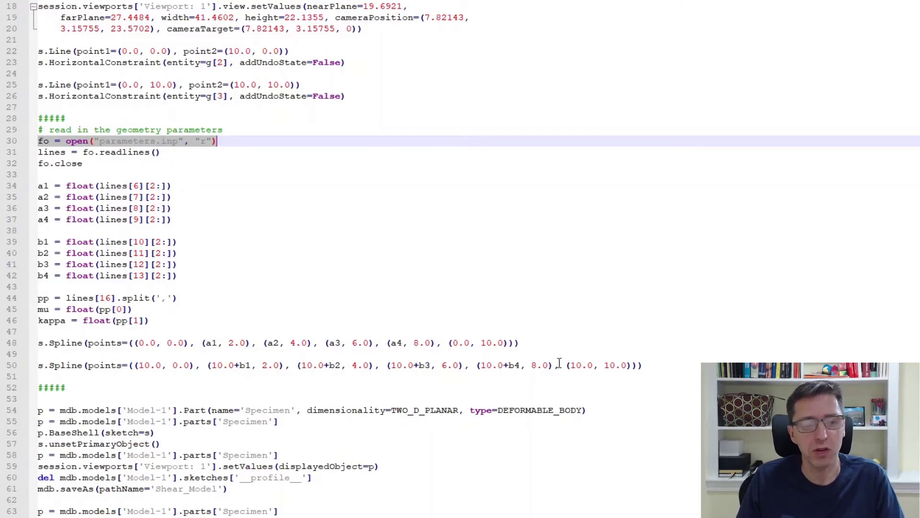
{"action": "left_click", "coordinate": [333, 222]}
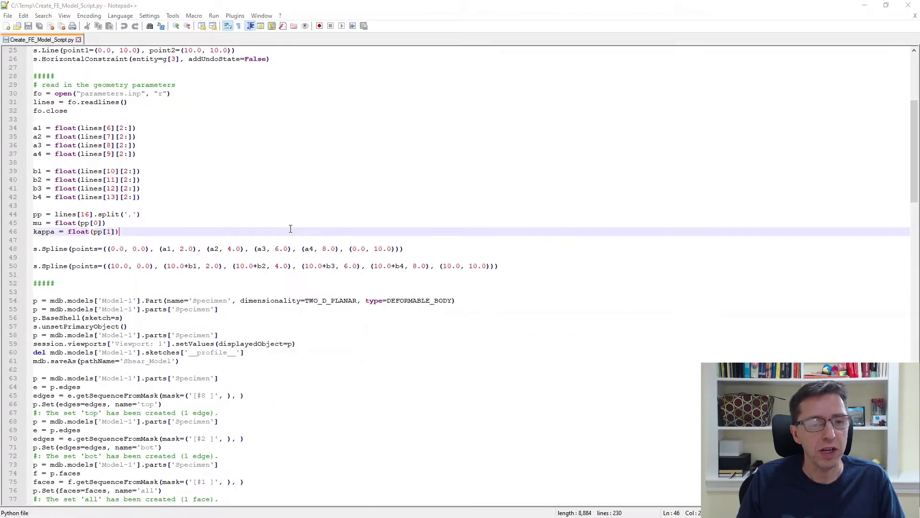
Find kappa in the script and highlight the Hyperelastic call on lines 84–86
{"action": "key", "text": "ctrl+f"}
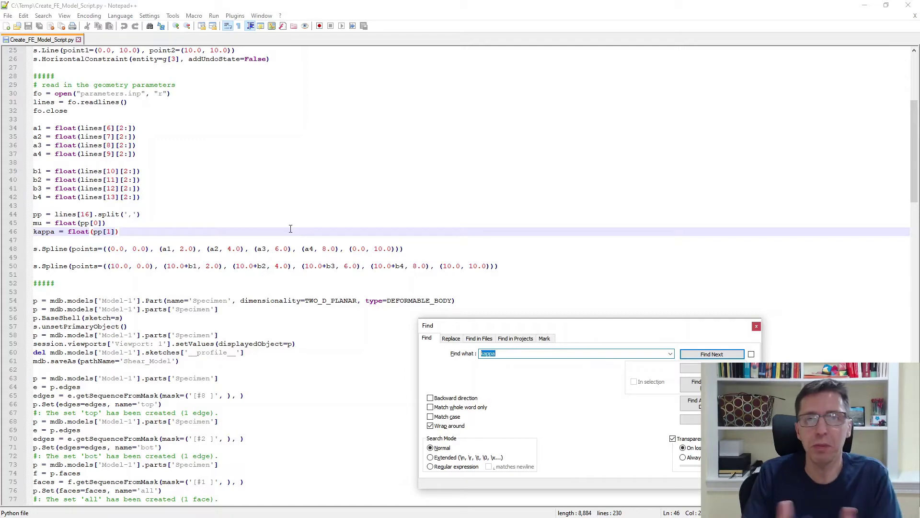
{"action": "key", "text": "Return"}
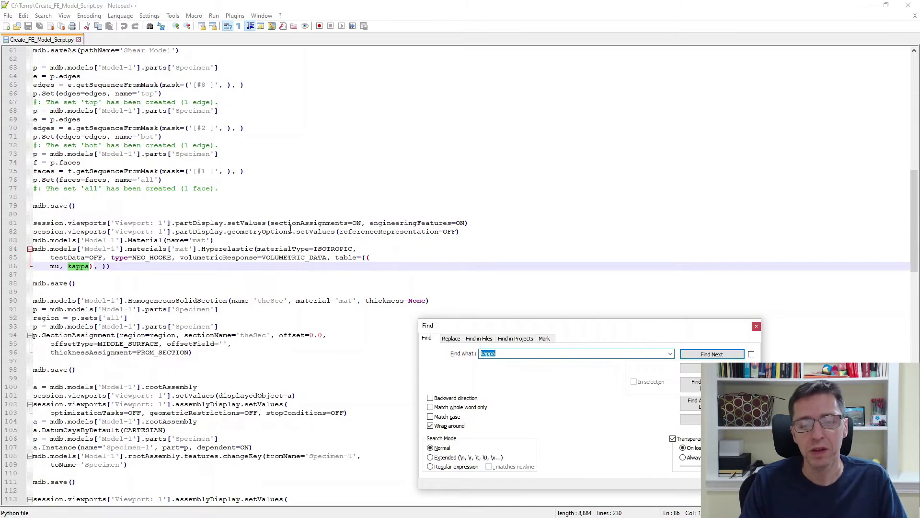
{"action": "key", "text": "Escape"}
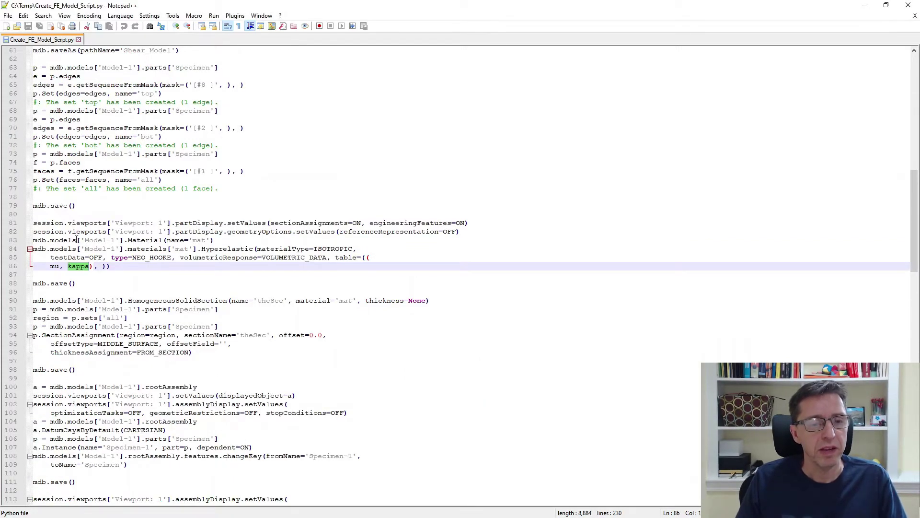
{"action": "left_click", "coordinate": [120, 266]}
{"action": "key", "text": "shift+Home"}
{"action": "key", "text": "shift+Home"}
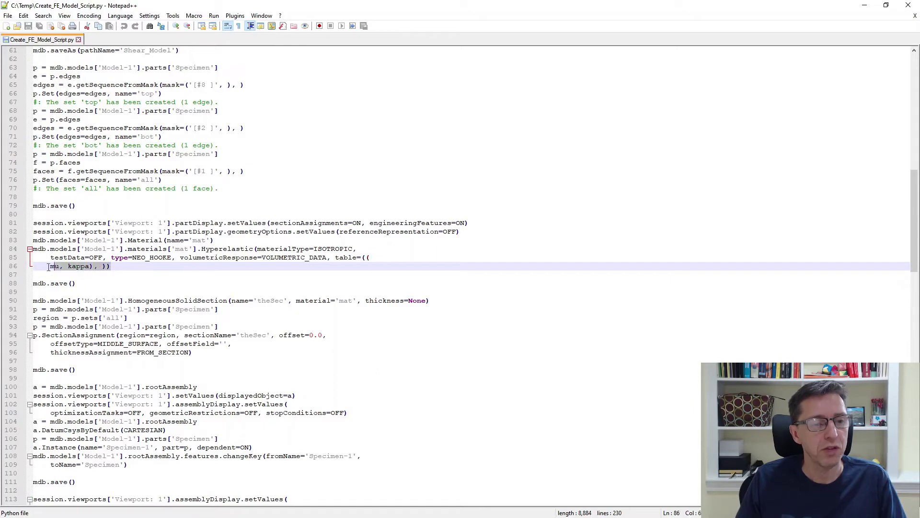
{"action": "key", "text": "shift+Up"}
{"action": "key", "text": "shift+Up"}
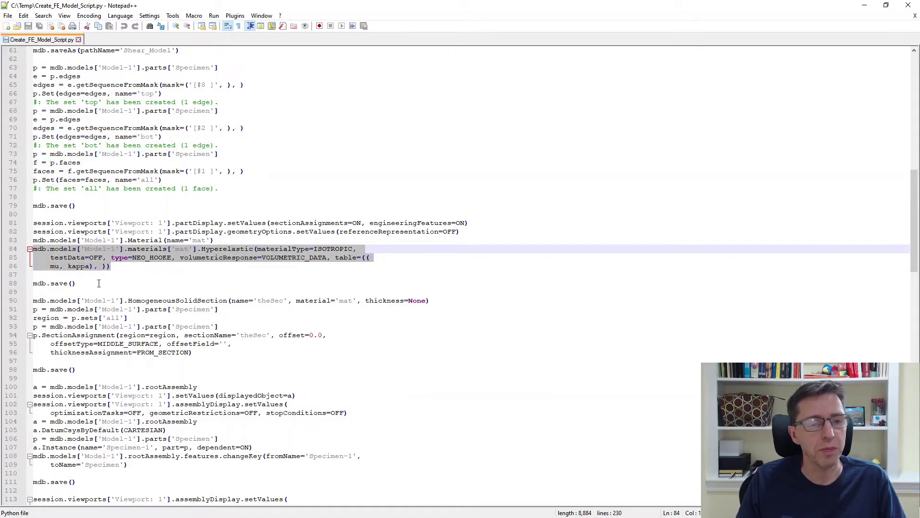
Highlight the mu and kappa arguments, then their definitions on lines 45–46
{"action": "double_click", "coordinate": [54, 266]}
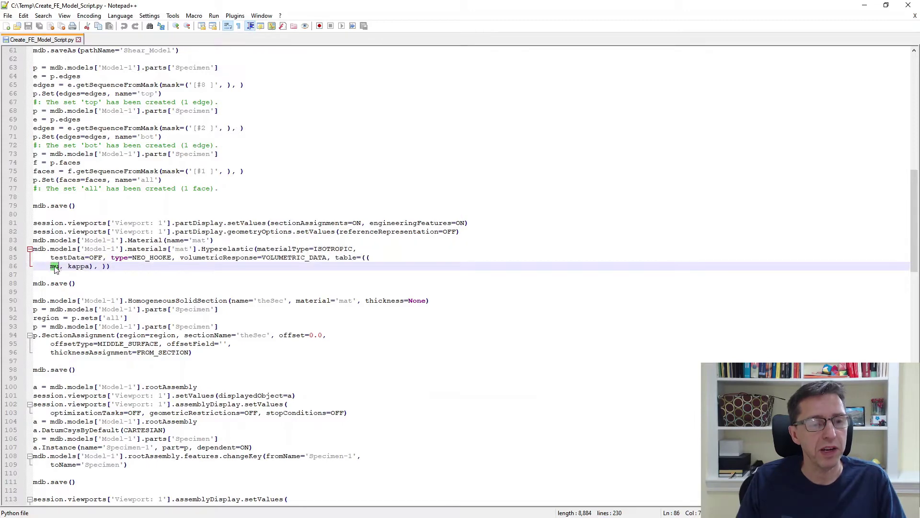
{"action": "double_click", "coordinate": [78, 266]}
{"action": "double_click", "coordinate": [54, 267]}
{"action": "scroll", "coordinate": [99, 270], "scroll_direction": "up", "scroll_amount": 5}
{"action": "scroll", "coordinate": [99, 269], "scroll_direction": "up", "scroll_amount": 9}
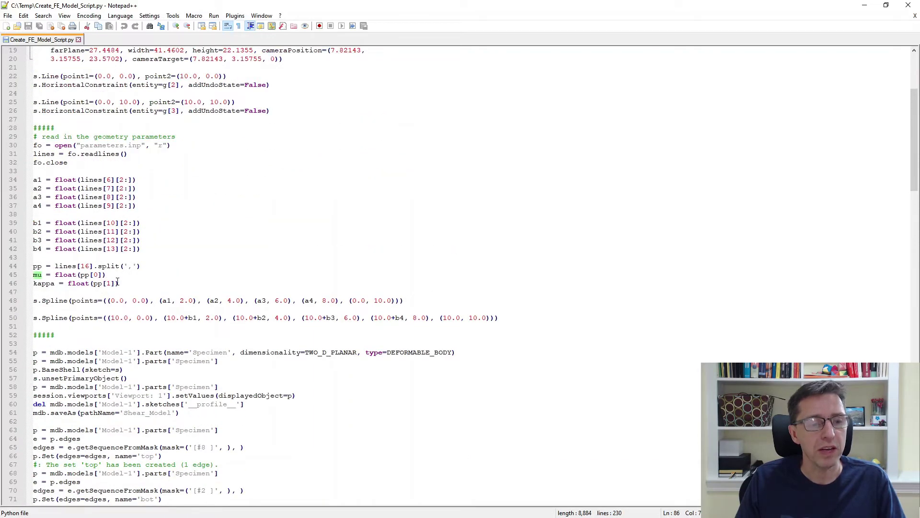
{"action": "left_click_drag", "start_coordinate": [118, 283], "coordinate": [33, 275]}
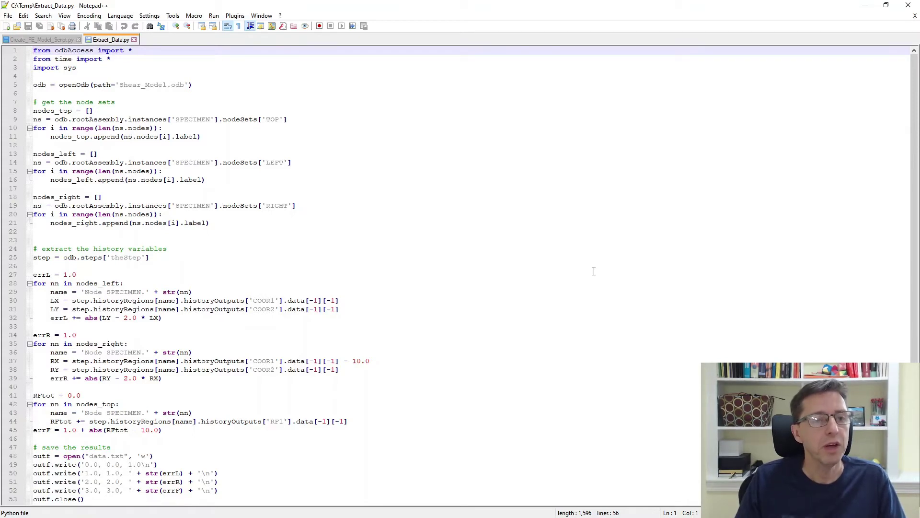
{"action": "scroll", "coordinate": [307, 232], "scroll_direction": "down", "scroll_amount": 2}
{"action": "scroll", "coordinate": [304, 238], "scroll_direction": "up", "scroll_amount": 2}
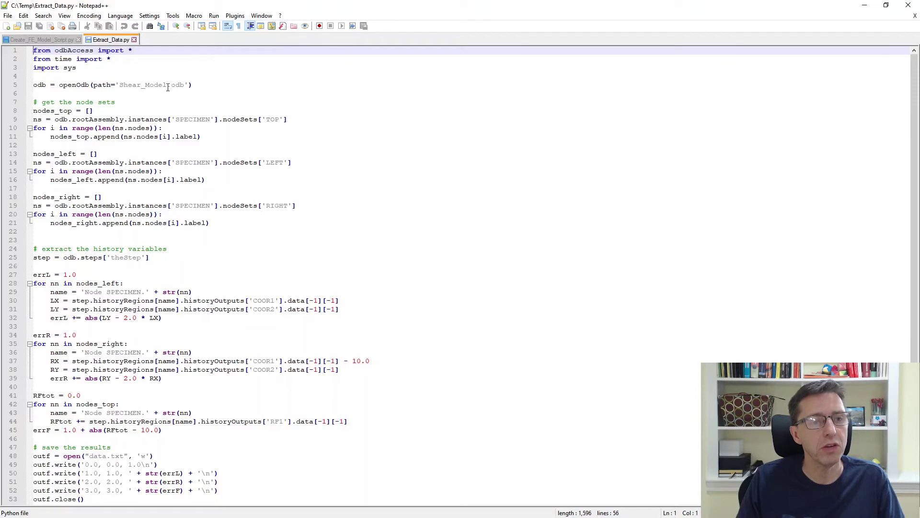
{"action": "left_click", "coordinate": [134, 93]}
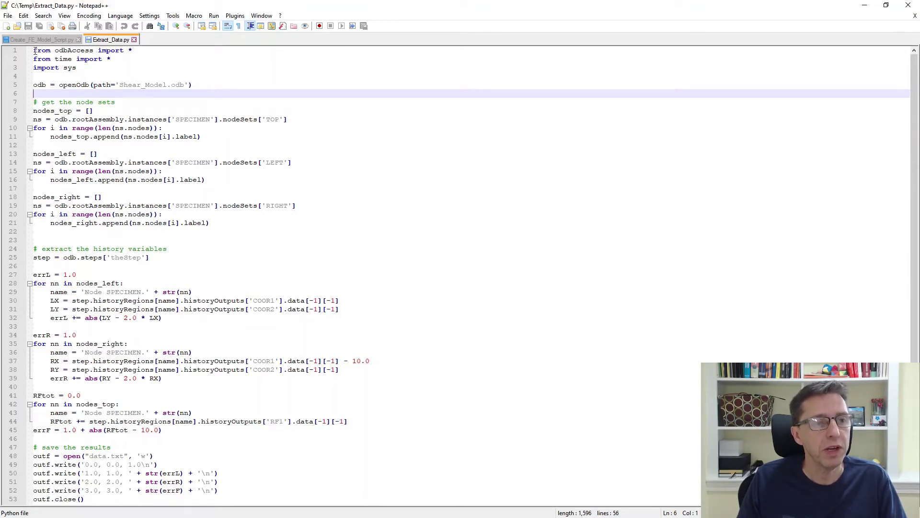
{"action": "left_click_drag", "start_coordinate": [35, 52], "coordinate": [88, 68]}
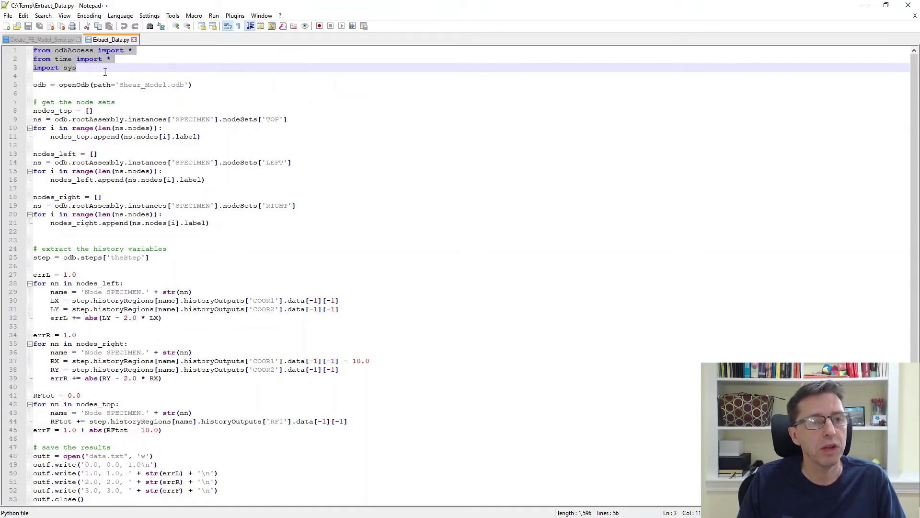
{"action": "left_click", "coordinate": [138, 57]}
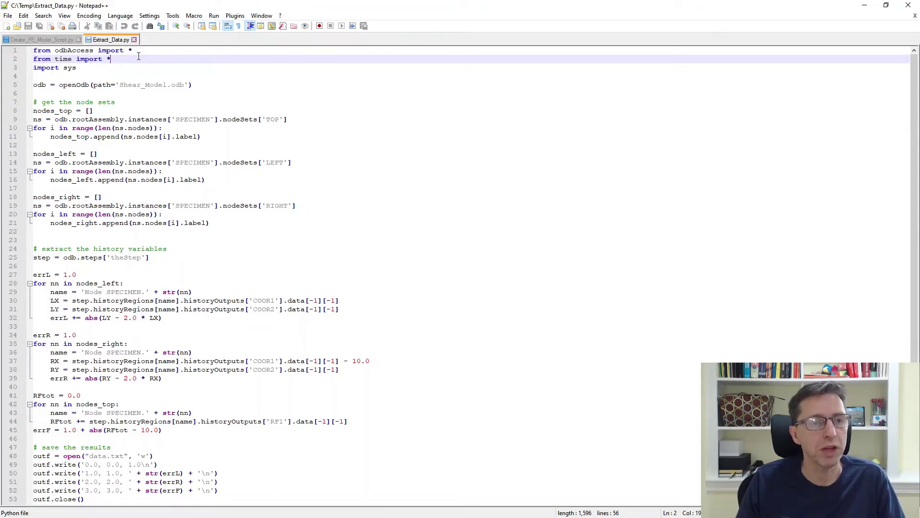
{"action": "left_click_drag", "start_coordinate": [51, 85], "coordinate": [217, 81]}
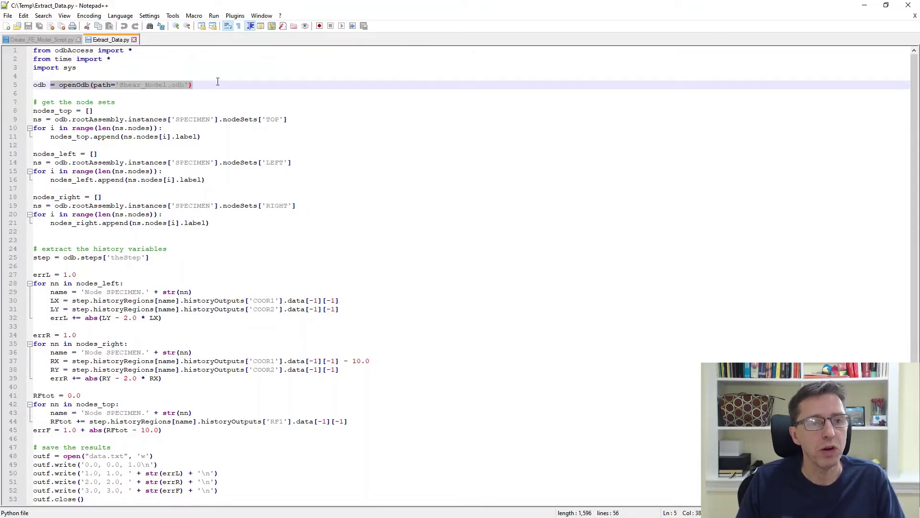
{"action": "left_click", "coordinate": [215, 95]}
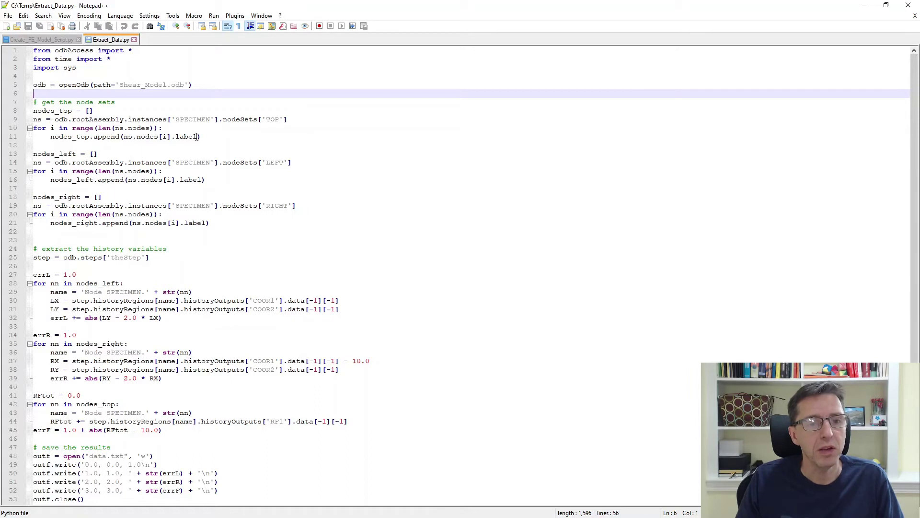
Review the TOP, LEFT and RIGHT node set lookups and the loop over left nodes
{"action": "left_click_drag", "start_coordinate": [55, 119], "coordinate": [329, 119]}
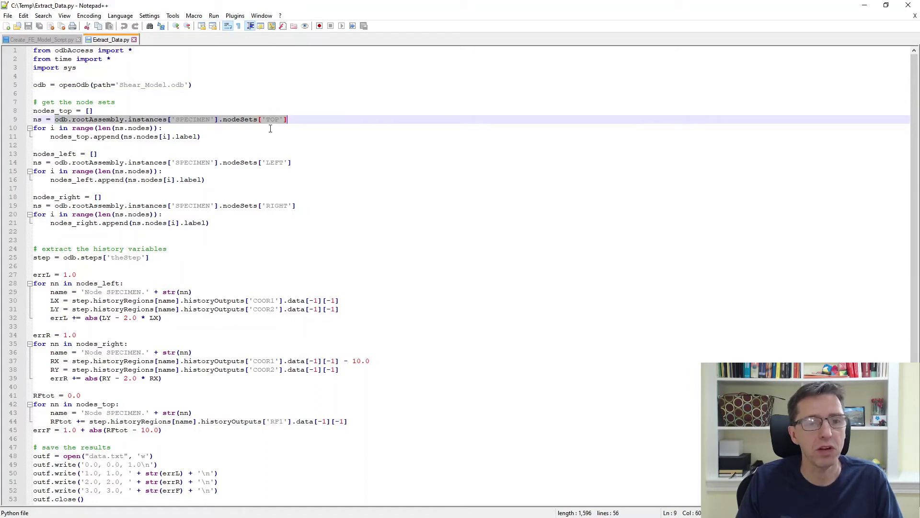
{"action": "left_click", "coordinate": [276, 163]}
{"action": "left_click", "coordinate": [277, 205]}
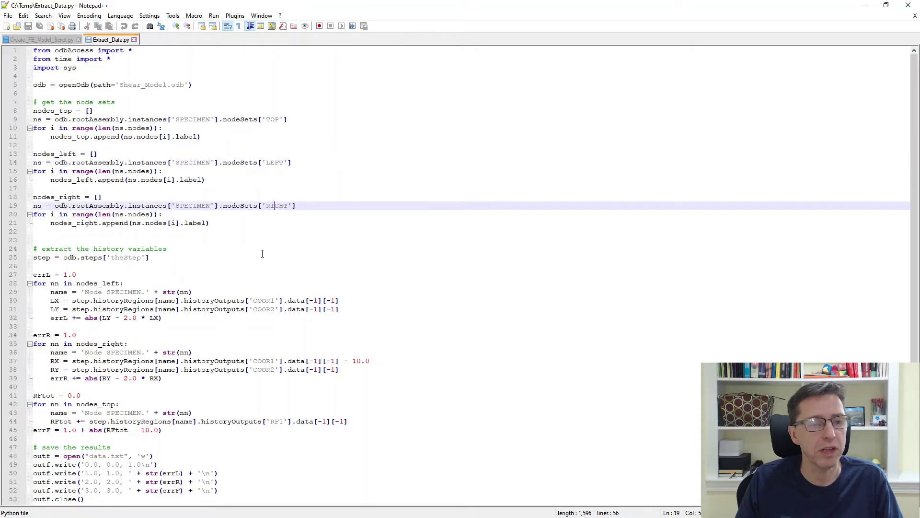
{"action": "scroll", "coordinate": [263, 253], "scroll_direction": "down", "scroll_amount": 1}
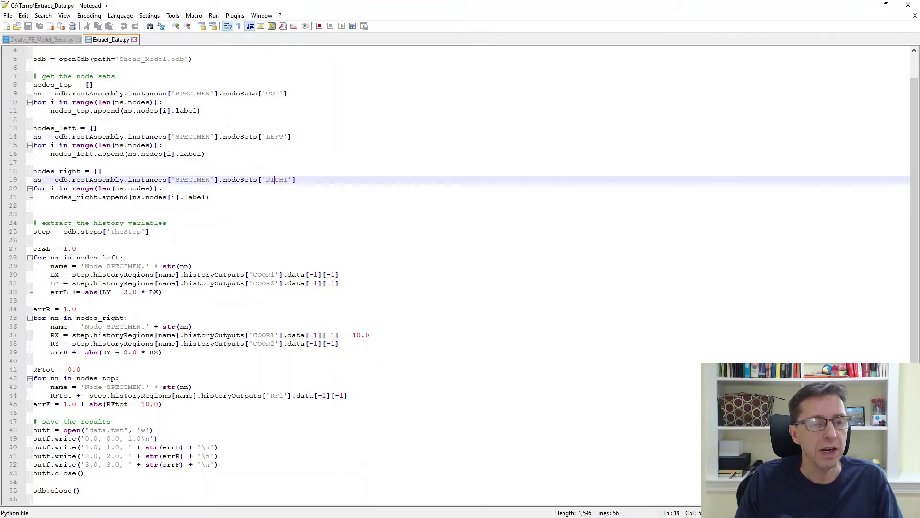
{"action": "left_click_drag", "start_coordinate": [33, 257], "coordinate": [127, 259]}
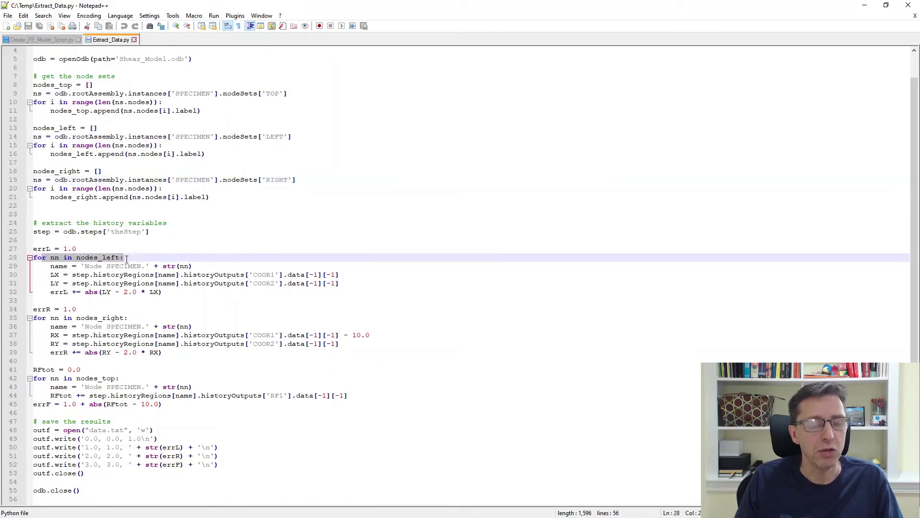
Review the COOR1/COOR2 history outputs, the reaction force lookup and errF's minus 10.0 term
{"action": "left_click", "coordinate": [260, 276]}
{"action": "left_click", "coordinate": [261, 284]}
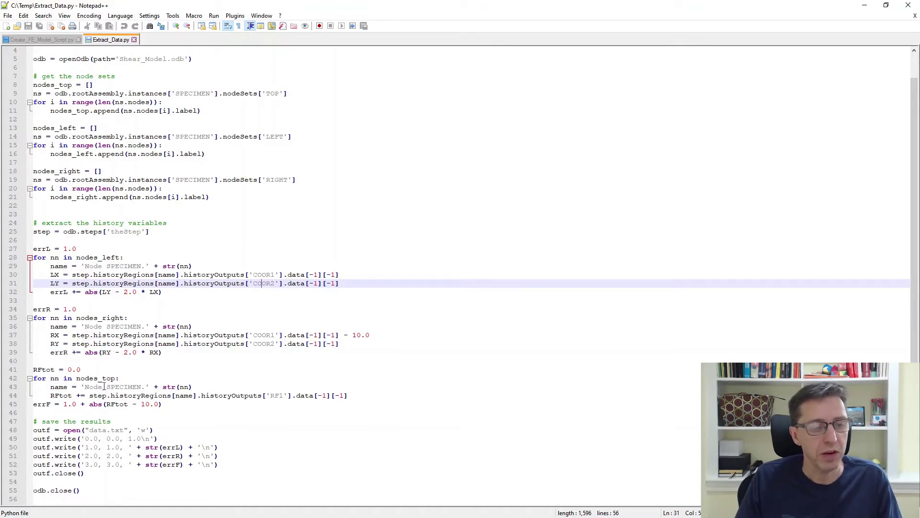
{"action": "left_click_drag", "start_coordinate": [83, 391], "coordinate": [362, 398]}
{"action": "left_click_drag", "start_coordinate": [173, 405], "coordinate": [124, 405]}
{"action": "left_click", "coordinate": [146, 407]}
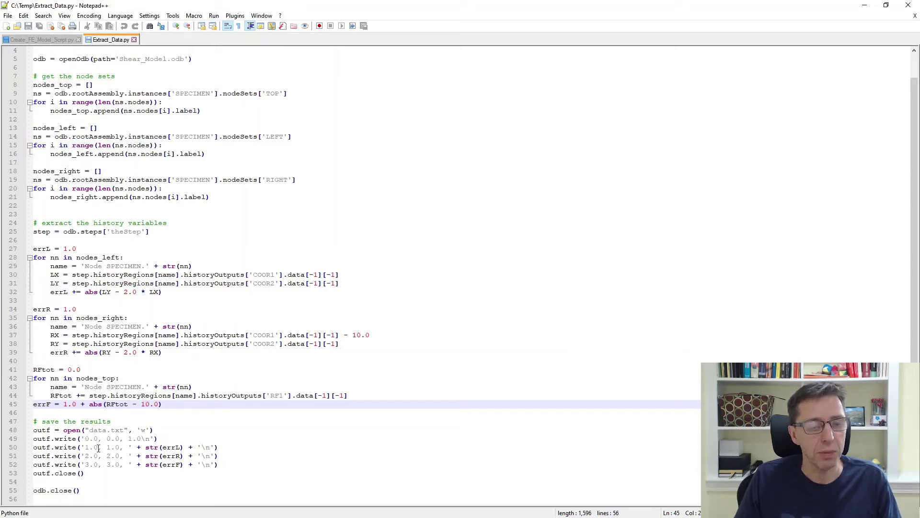
Review the errL, errR and errF write lines, then return to MCalibration
{"action": "left_click", "coordinate": [170, 446]}
{"action": "double_click", "coordinate": [171, 447]}
{"action": "left_click", "coordinate": [170, 446]}
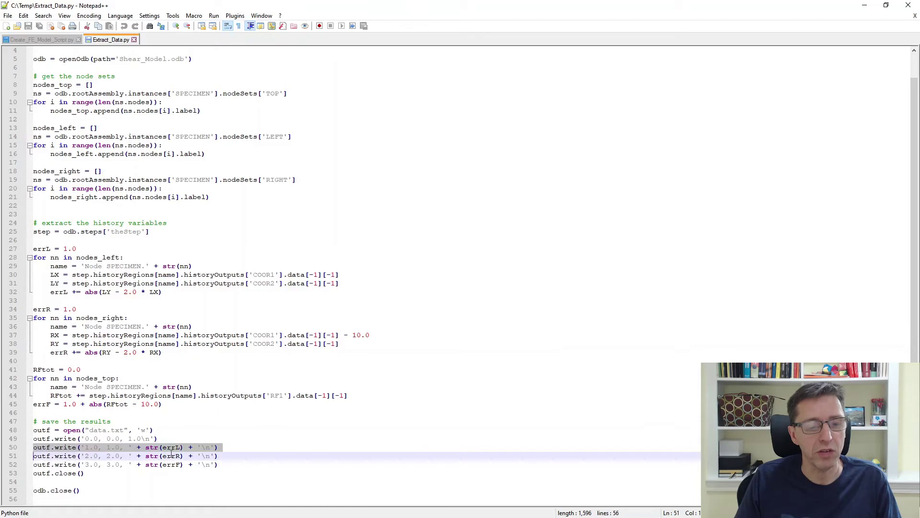
{"action": "left_click", "coordinate": [170, 455]}
{"action": "double_click", "coordinate": [170, 455]}
{"action": "double_click", "coordinate": [170, 464]}
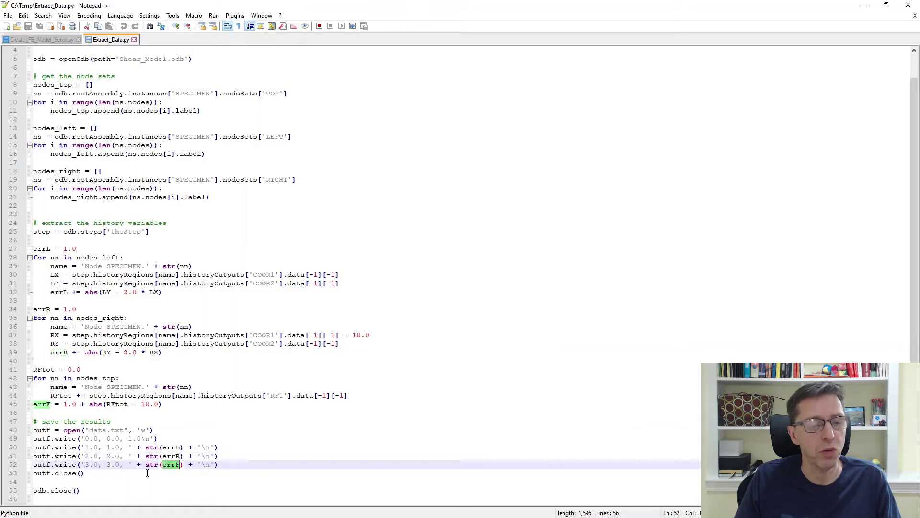
{"action": "left_click", "coordinate": [115, 481]}
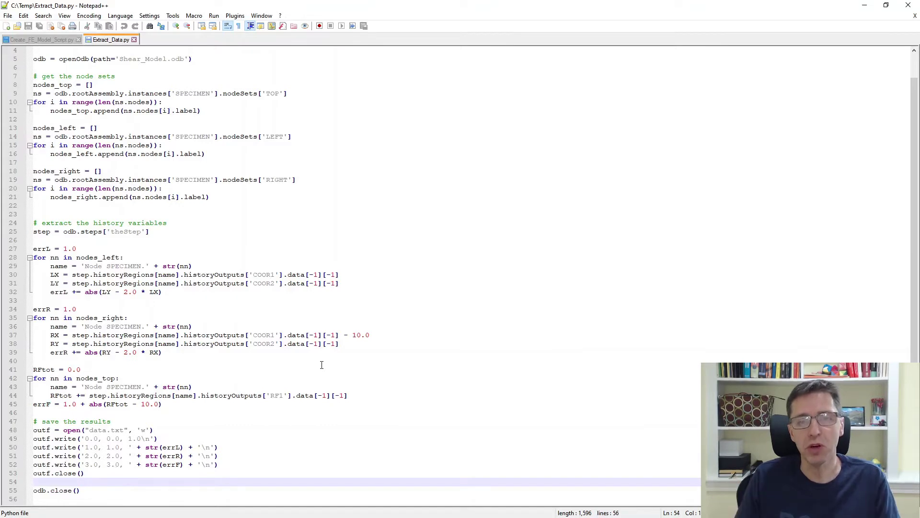
{"action": "key", "text": "alt"}
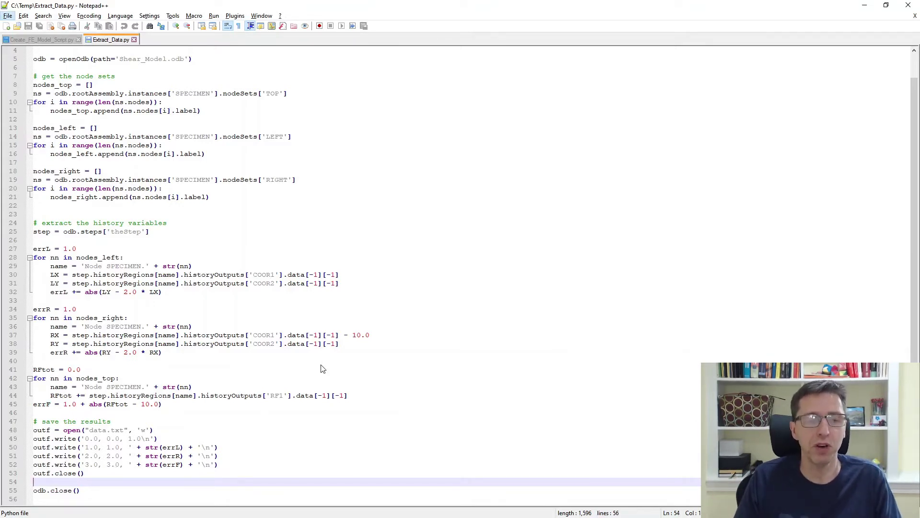
{"action": "key", "text": "alt+Tab"}
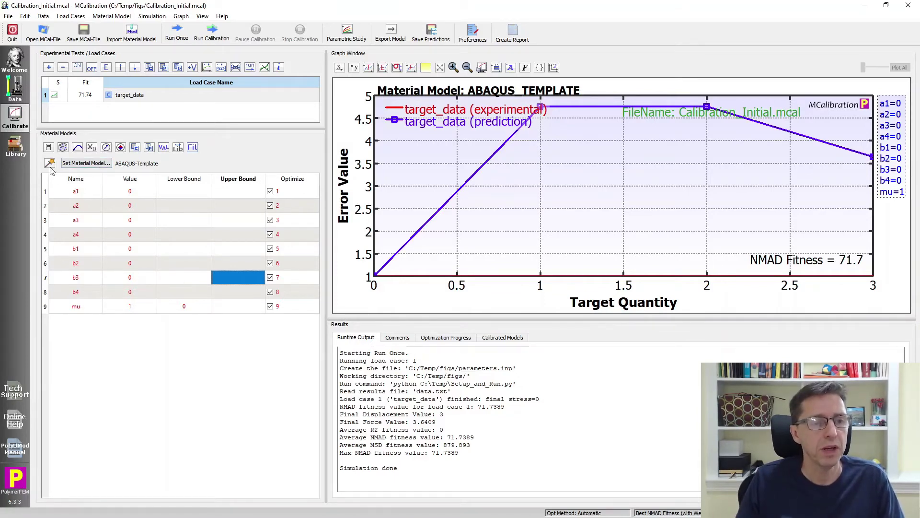
Choose ABAQUS-Template as the material model, enlarging the chooser to show supported solvers
{"action": "left_click", "coordinate": [80, 164]}
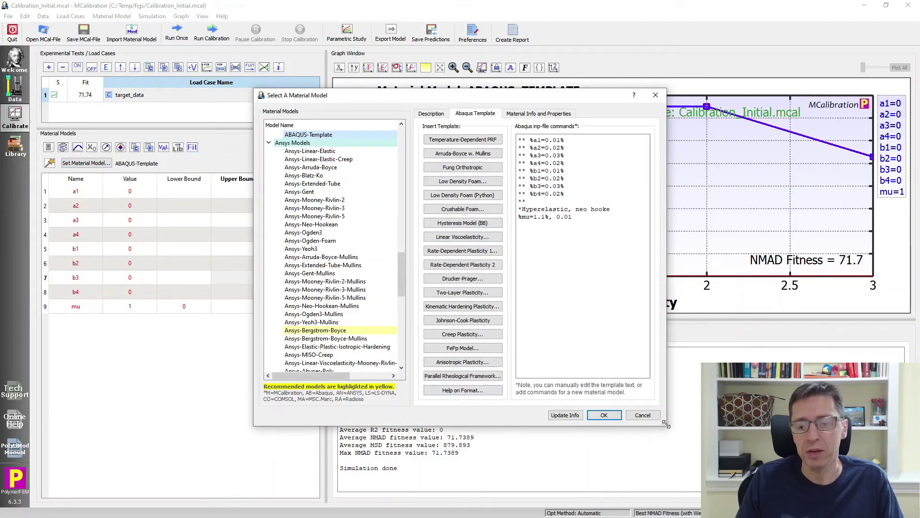
{"action": "left_click_drag", "start_coordinate": [666, 424], "coordinate": [839, 473]}
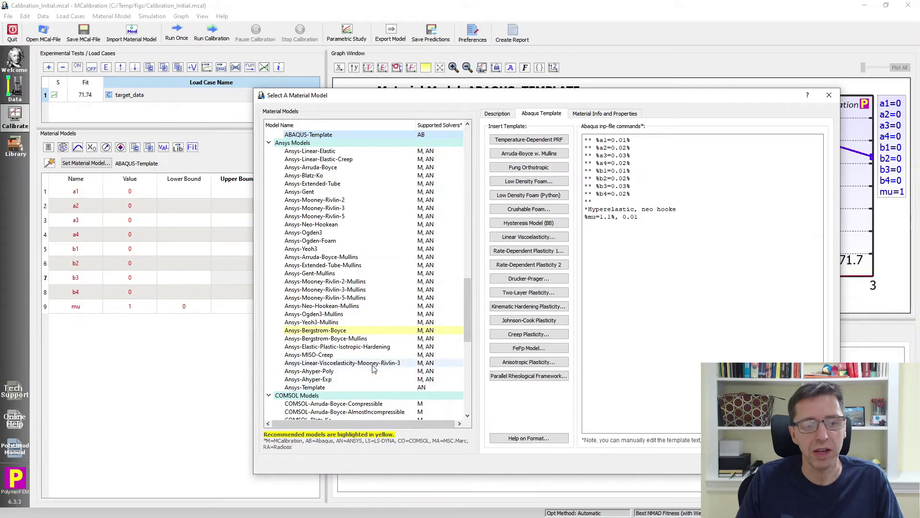
{"action": "scroll", "coordinate": [374, 365], "scroll_direction": "up", "scroll_amount": 6}
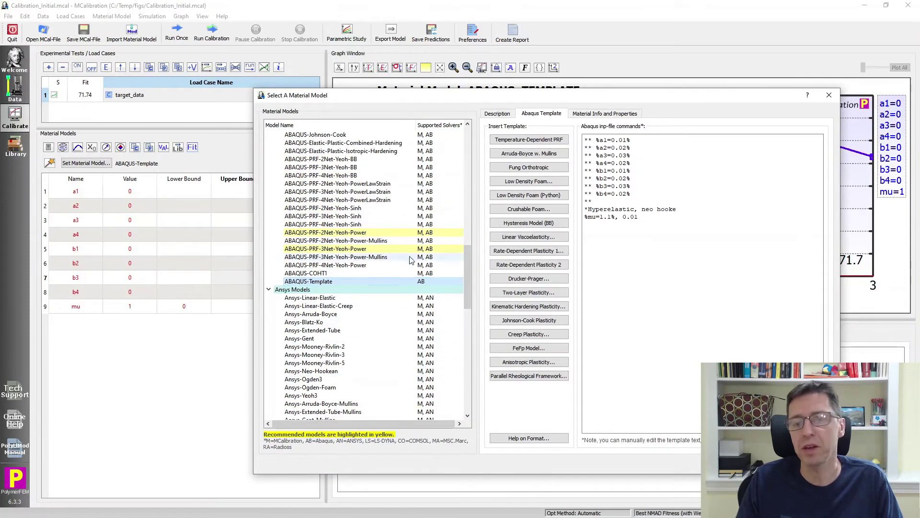
Review the template's a1–a4, b1–b4 and mu parameter definitions
{"action": "left_click_drag", "start_coordinate": [644, 191], "coordinate": [585, 139]}
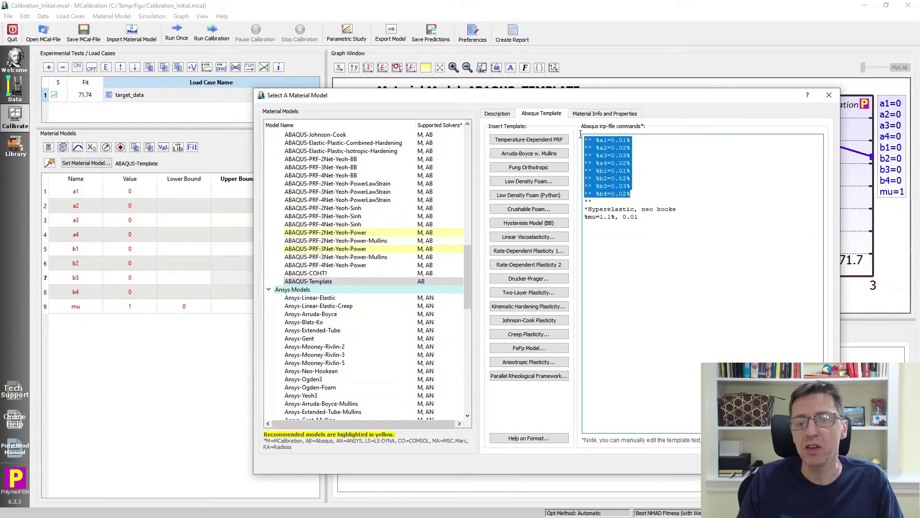
{"action": "left_click", "coordinate": [660, 175]}
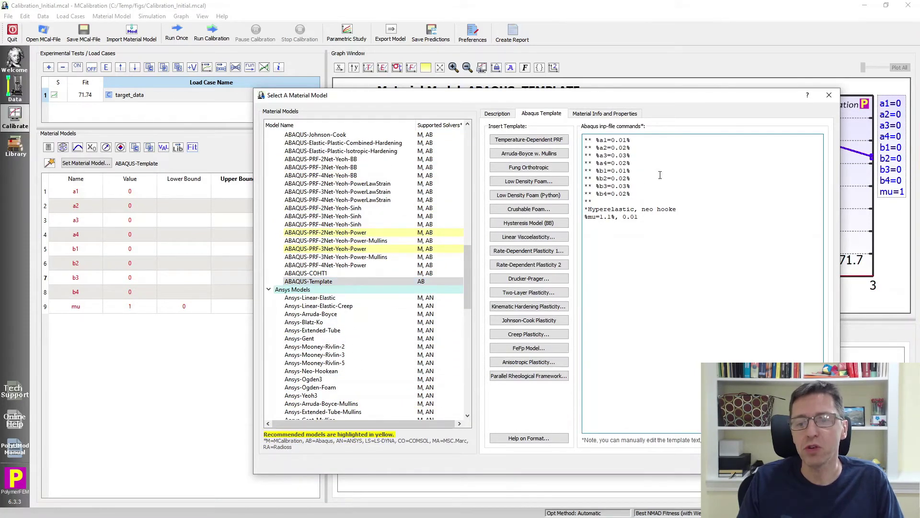
{"action": "left_click", "coordinate": [585, 186]}
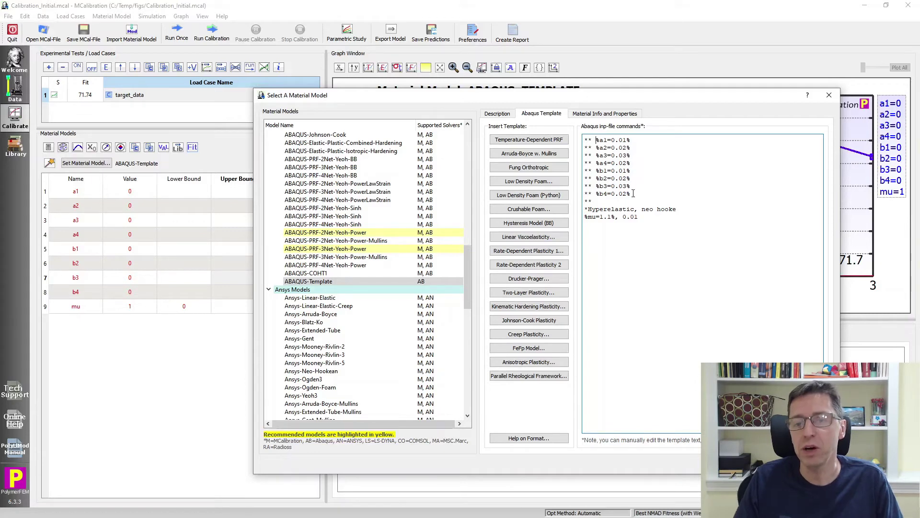
{"action": "left_click_drag", "start_coordinate": [585, 139], "coordinate": [632, 155]}
{"action": "key", "text": "shift+Down"}
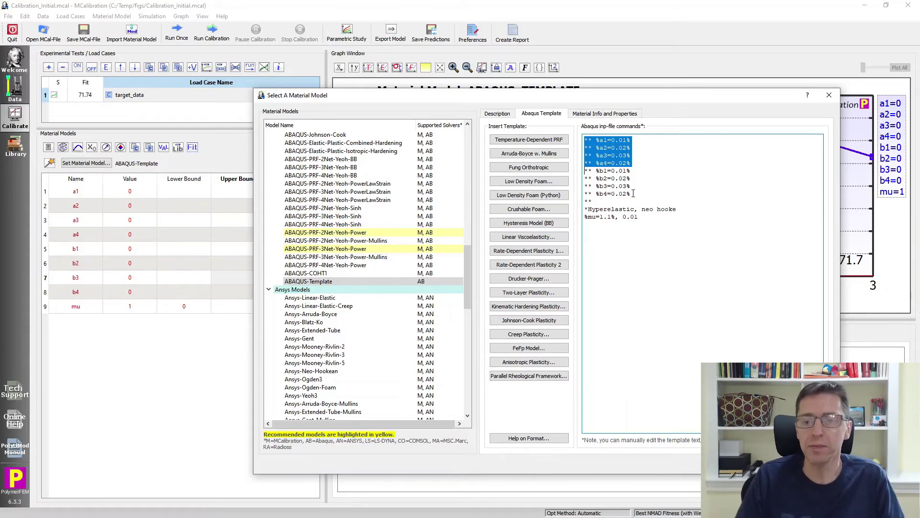
{"action": "key", "text": "Right"}
{"action": "key", "text": "shift+Down"}
{"action": "key", "text": "shift+Down"}
{"action": "key", "text": "shift+Down"}
{"action": "key", "text": "shift+Down"}
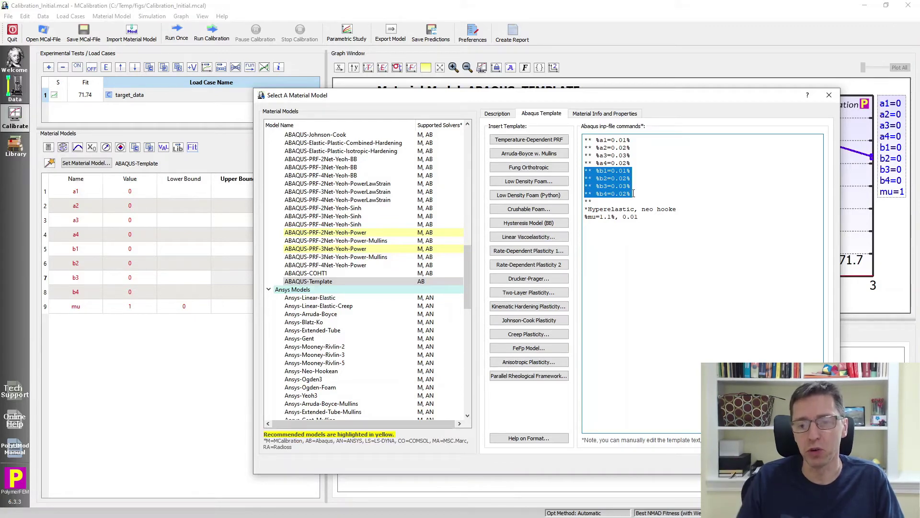
{"action": "key", "text": "Down"}
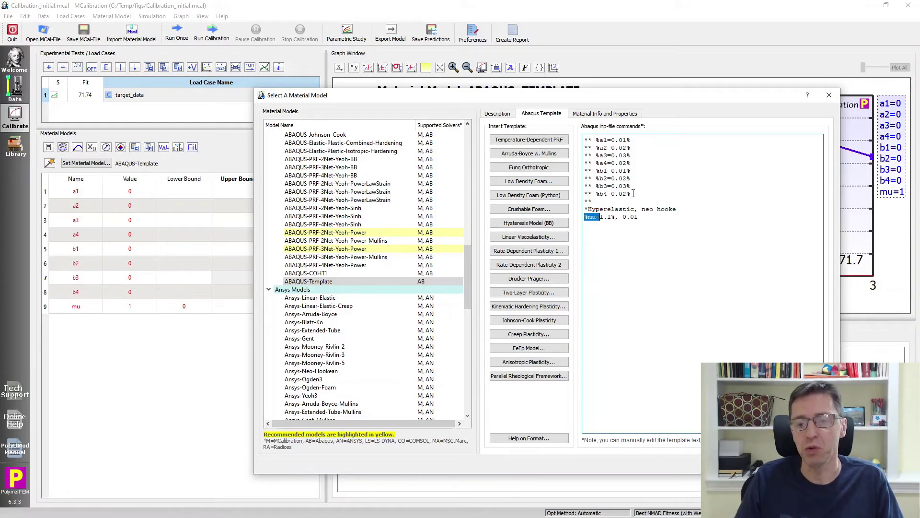
{"action": "key", "text": "shift+Right"}
{"action": "key", "text": "shift+Right"}
{"action": "key", "text": "Right"}
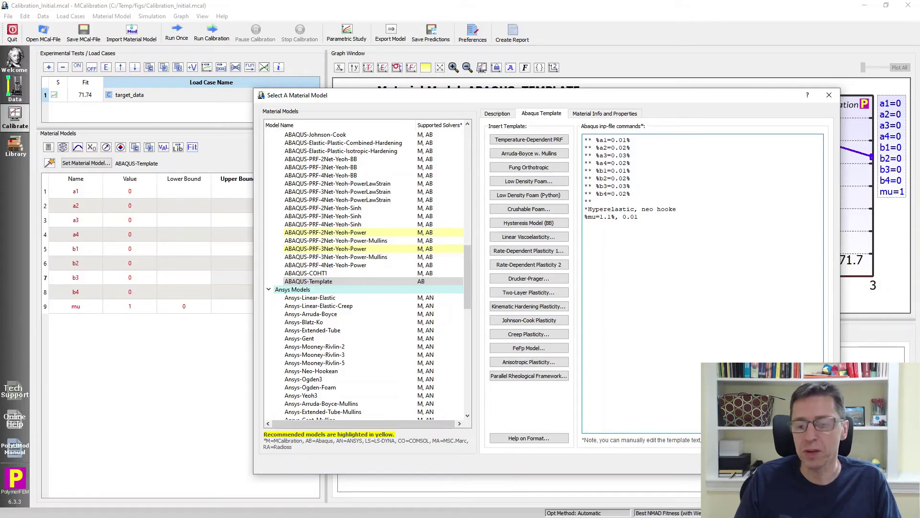
Close the material model chooser and open the target_data load case
{"action": "key", "text": "Return"}
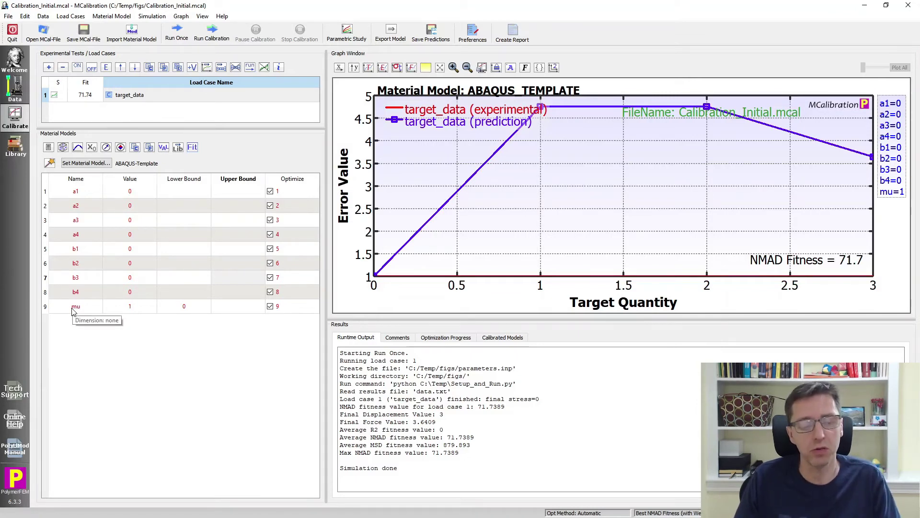
{"action": "left_click", "coordinate": [148, 100]}
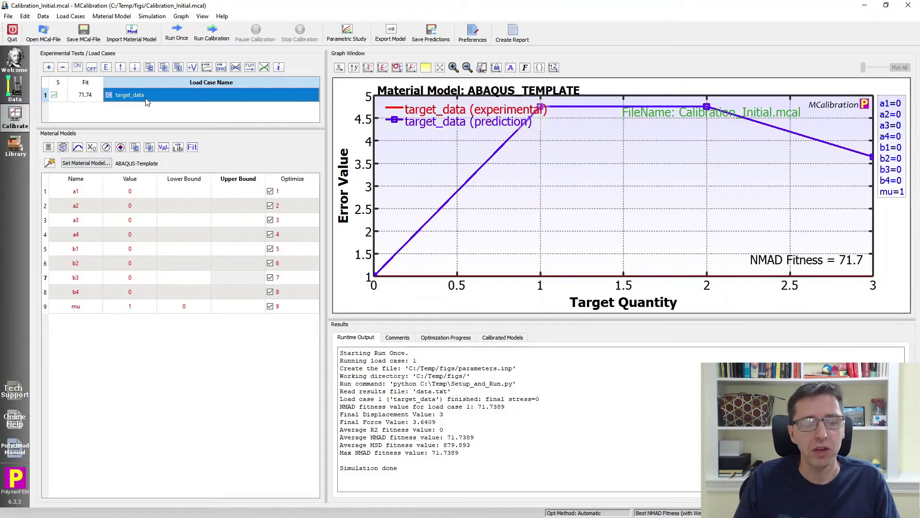
{"action": "double_click", "coordinate": [147, 100]}
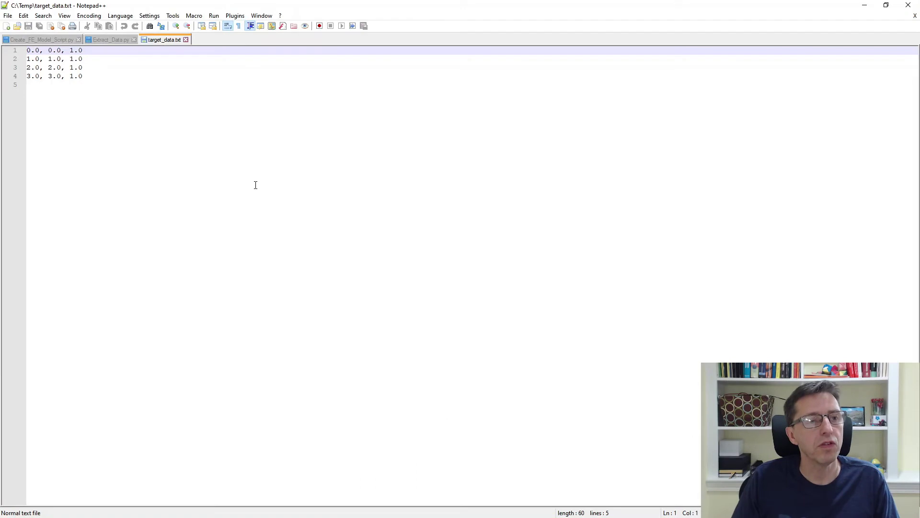
Minimize Notepad++ to reveal the target_data load case setup
{"action": "left_click", "coordinate": [864, 5]}
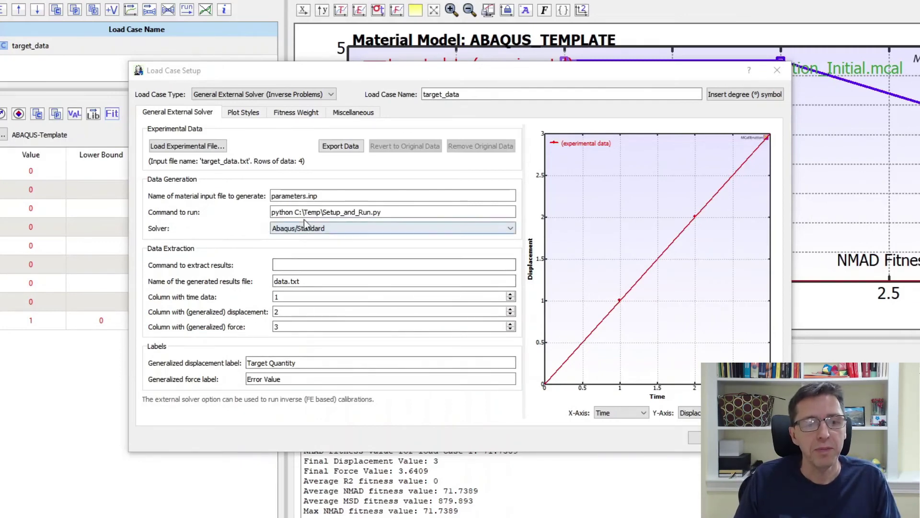
Inspect the run command python C:\Temp\Setup_and_Run.py and the parameters.inp input file
{"action": "left_click", "coordinate": [394, 215]}
{"action": "left_click_drag", "start_coordinate": [394, 216], "coordinate": [267, 221]}
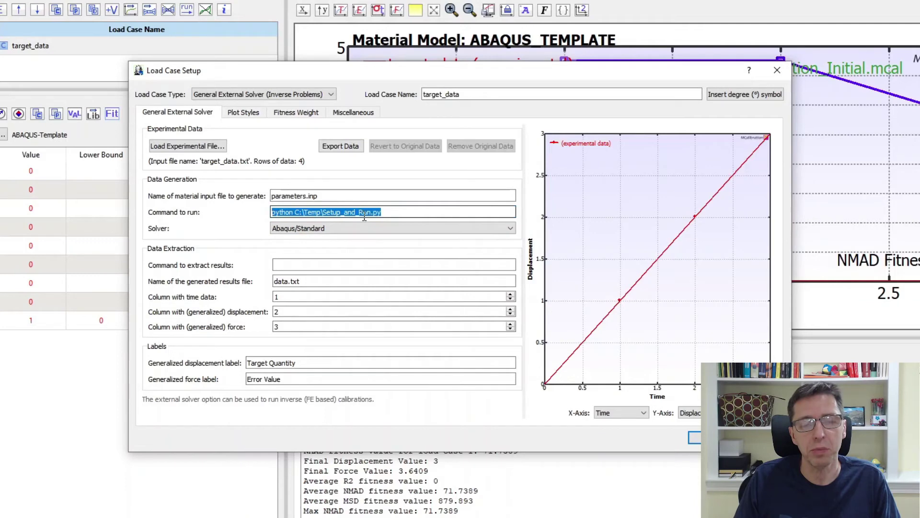
{"action": "mouse_move", "coordinate": [364, 217]}
{"action": "left_click", "coordinate": [329, 198]}
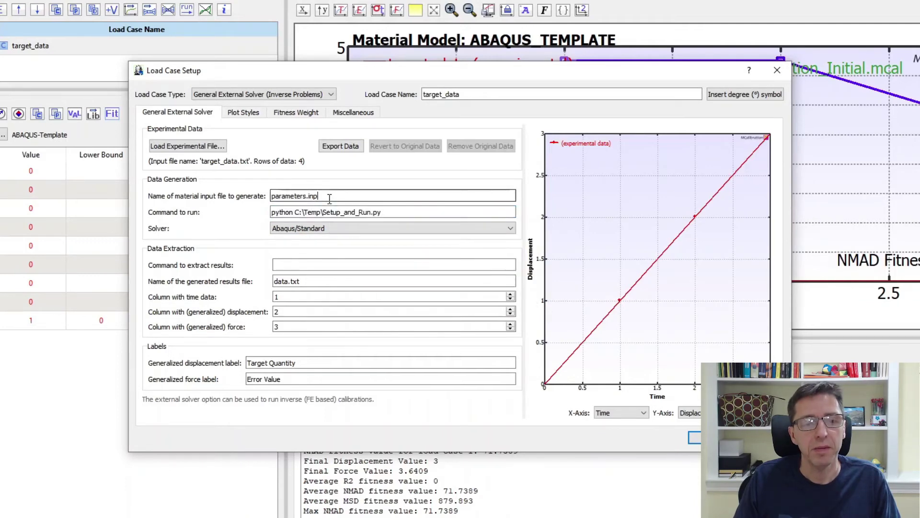
{"action": "key", "text": "ctrl+a"}
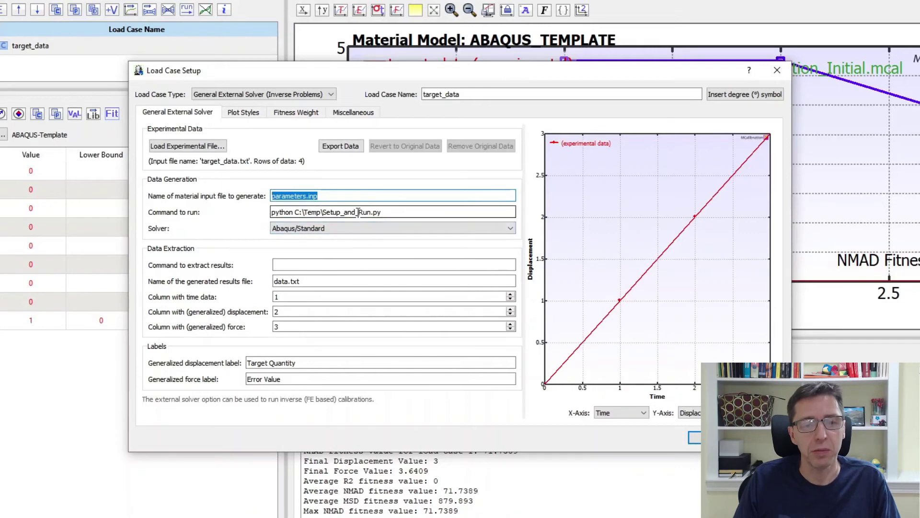
{"action": "mouse_move", "coordinate": [357, 212]}
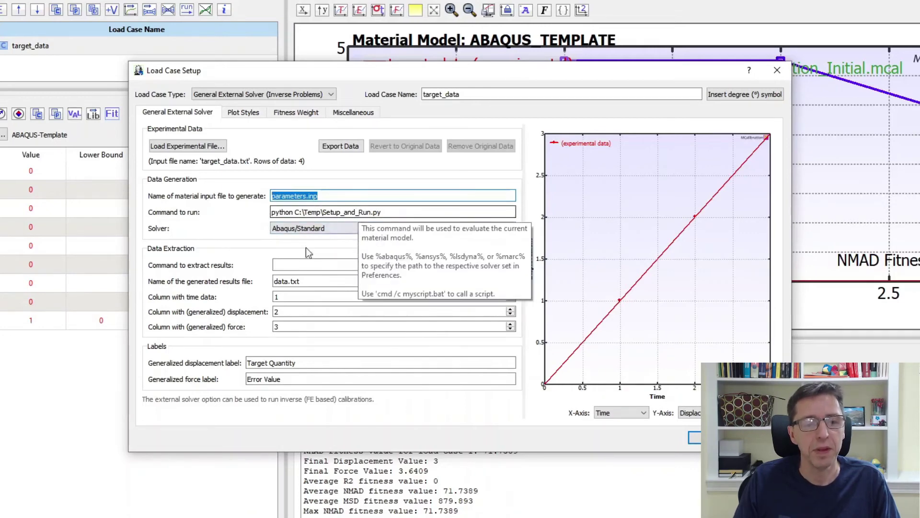
{"action": "left_click_drag", "start_coordinate": [296, 212], "coordinate": [390, 213]}
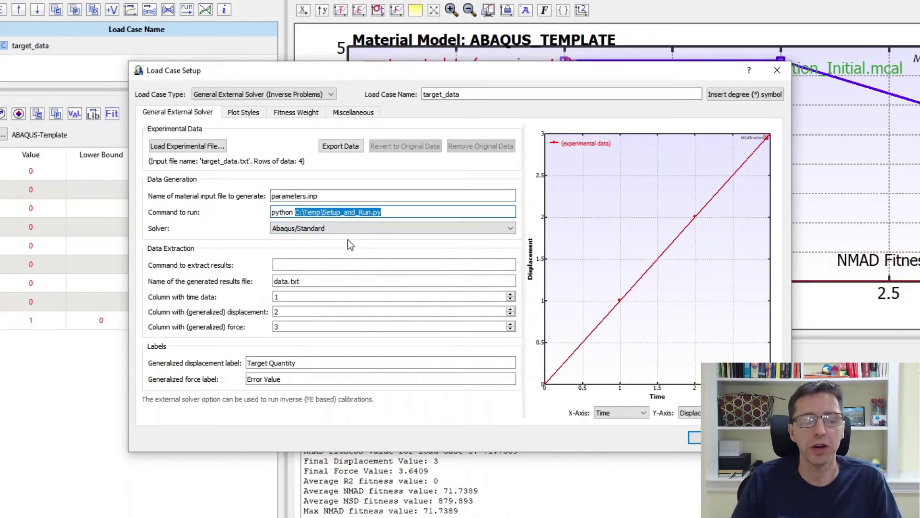
Check the empty extract-results command and data.txt results file, then cancel without changes
{"action": "left_click", "coordinate": [322, 265]}
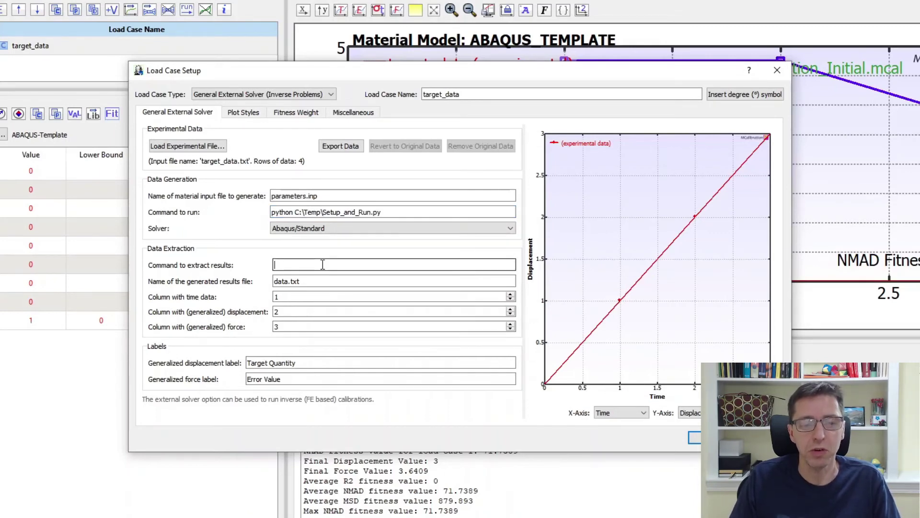
{"action": "left_click_drag", "start_coordinate": [307, 281], "coordinate": [269, 282]}
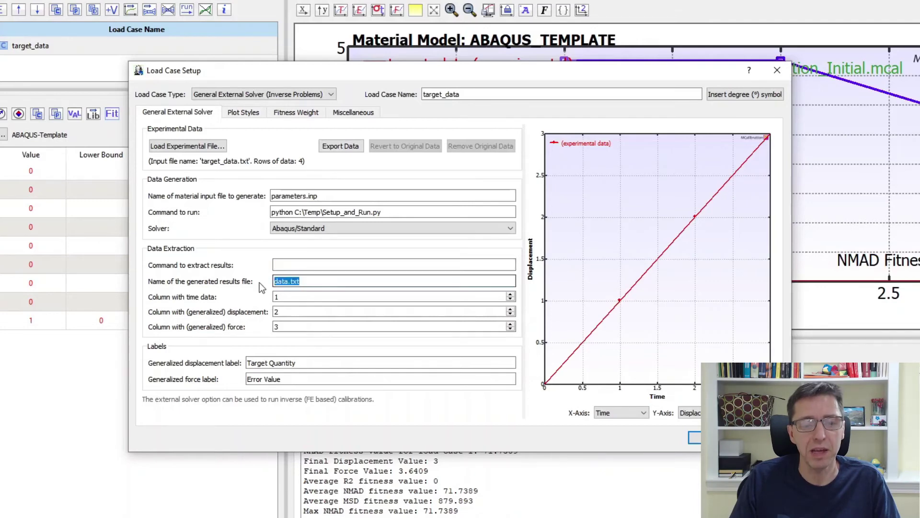
{"action": "left_click", "coordinate": [303, 281]}
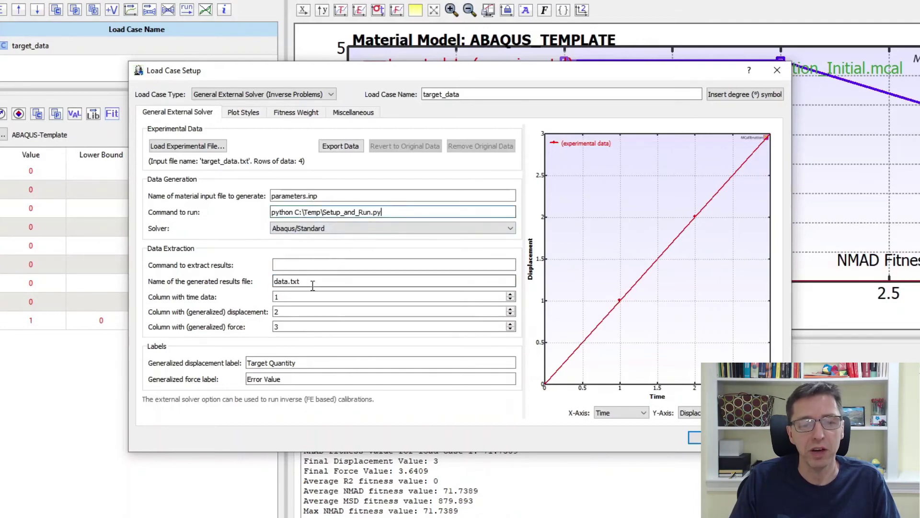
{"action": "left_click_drag", "start_coordinate": [302, 280], "coordinate": [263, 281]}
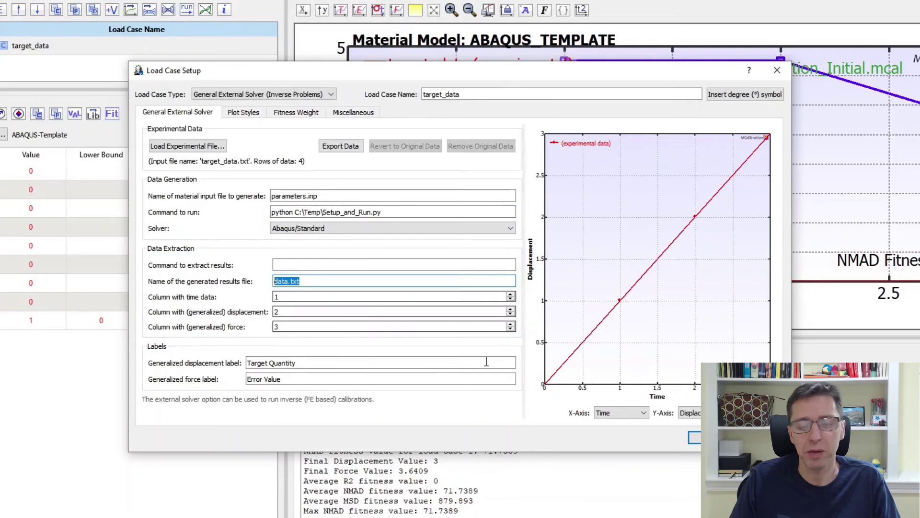
{"action": "left_click", "coordinate": [760, 437]}
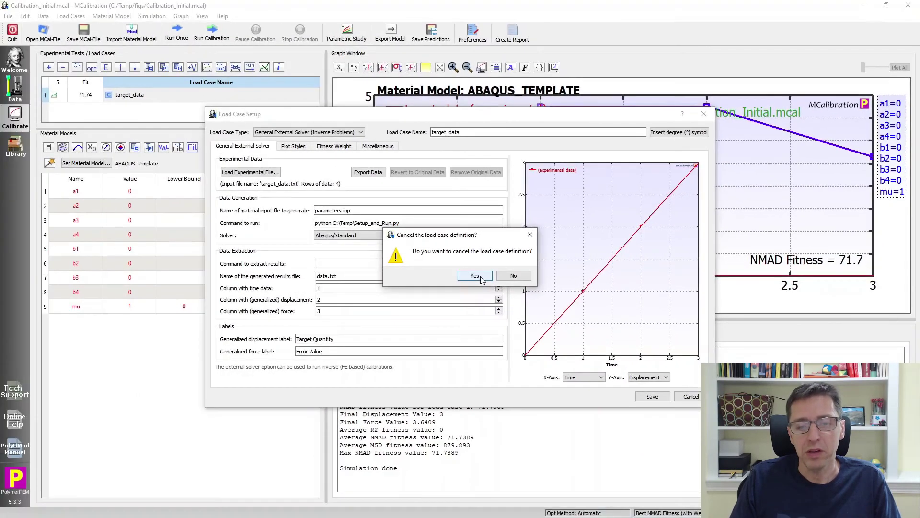
{"action": "left_click", "coordinate": [474, 276]}
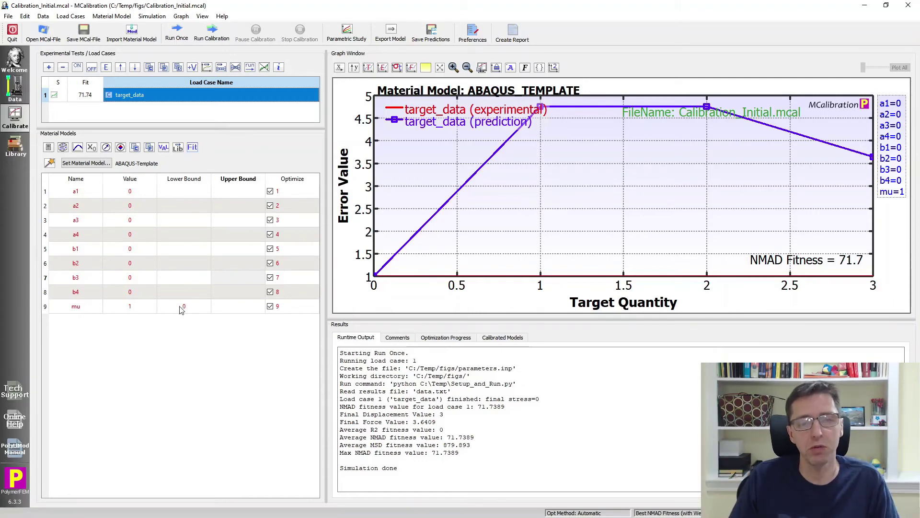
Highlight the NMAD Fitness = 10.2 value on the calibration graph
{"action": "left_click", "coordinate": [854, 263]}
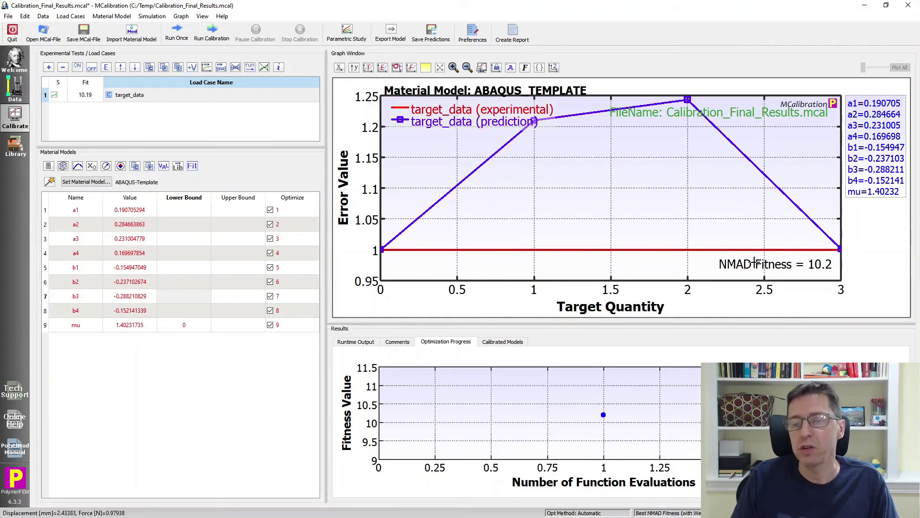
{"action": "left_click", "coordinate": [750, 263]}
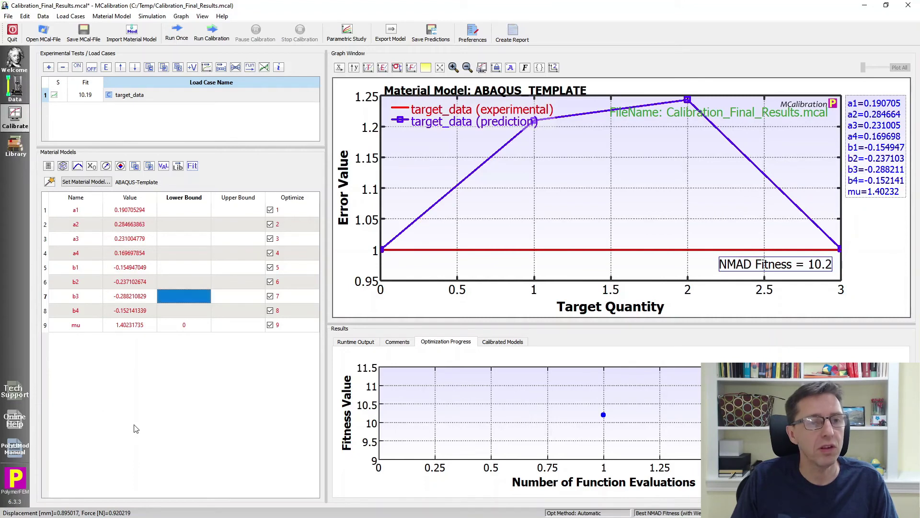
{"action": "left_click", "coordinate": [143, 211]}
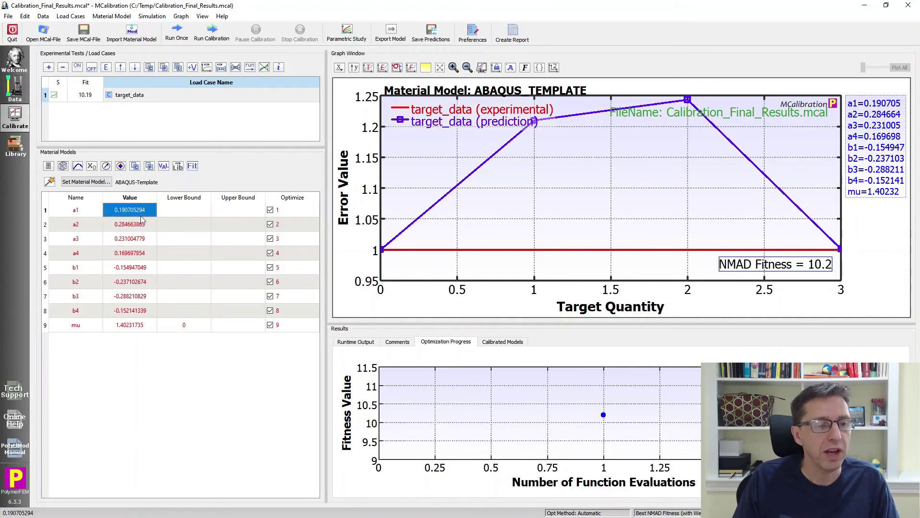
{"action": "left_click", "coordinate": [143, 225]}
{"action": "left_click", "coordinate": [142, 242]}
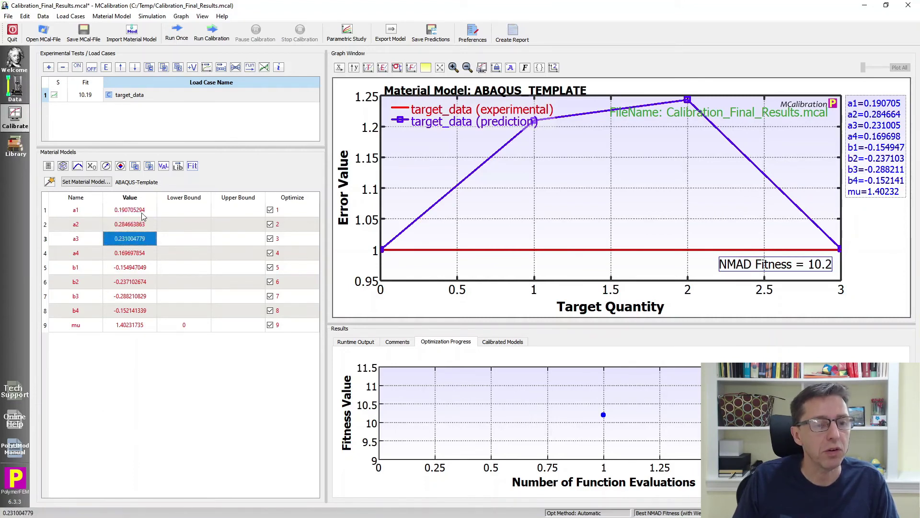
{"action": "left_click", "coordinate": [139, 256]}
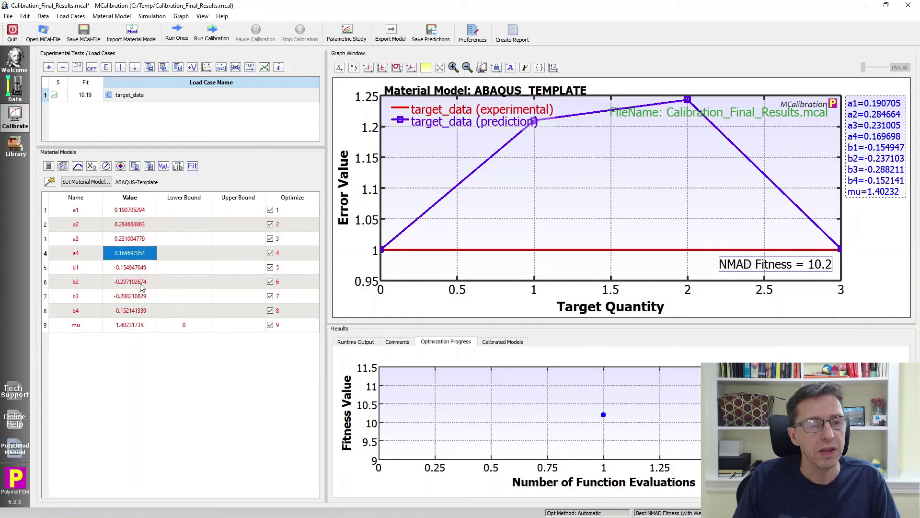
{"action": "left_click", "coordinate": [129, 328]}
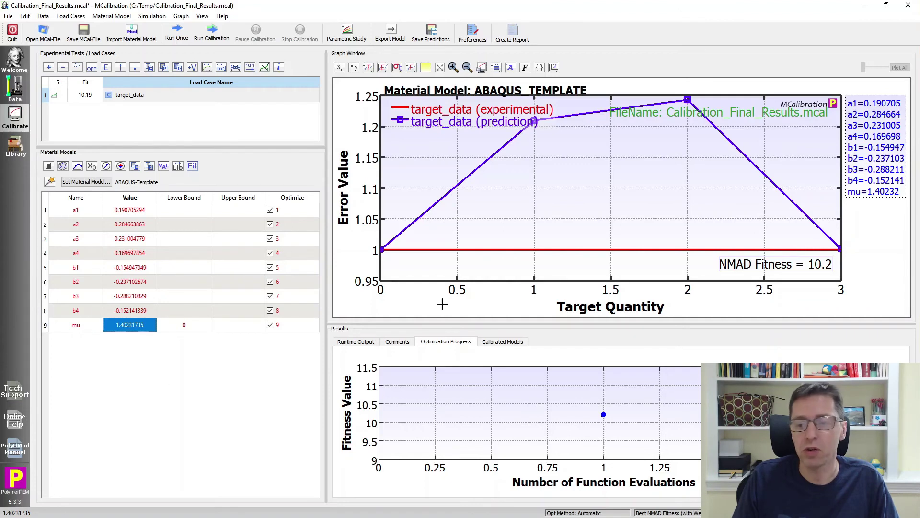
{"action": "left_click", "coordinate": [869, 304]}
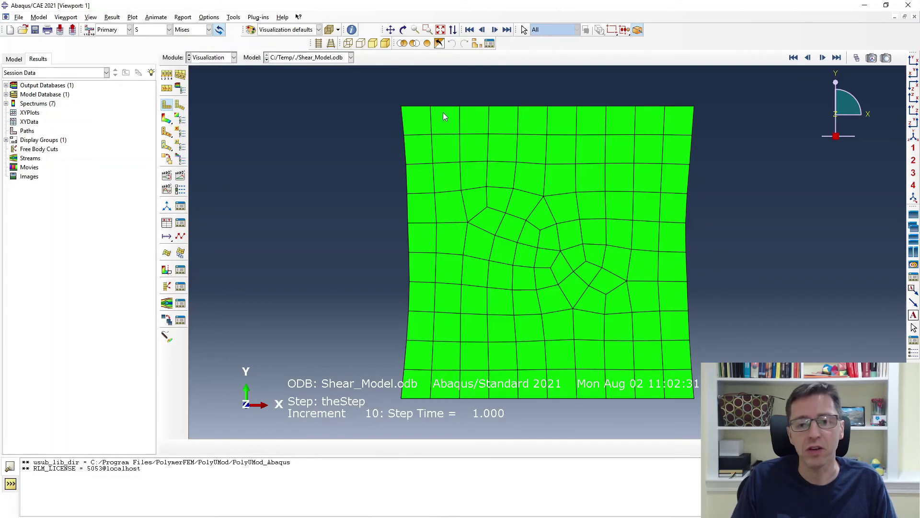
Show Shear_Model.odb's sheared deformed mesh, then return to the undeformed mesh
{"action": "left_click", "coordinate": [180, 105]}
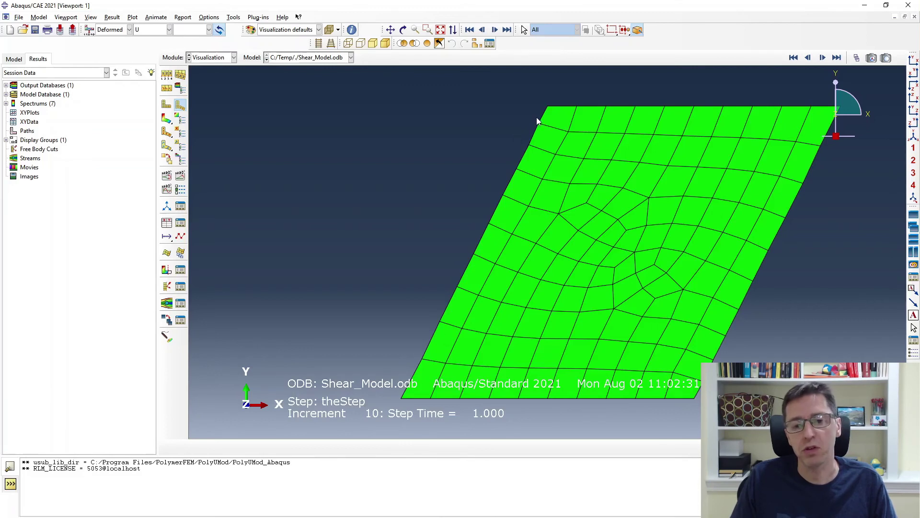
{"action": "left_click", "coordinate": [166, 104]}
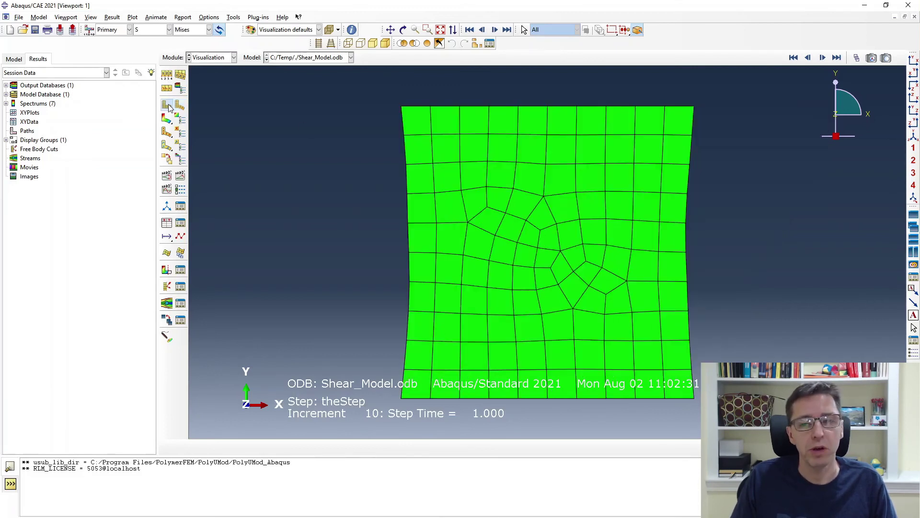